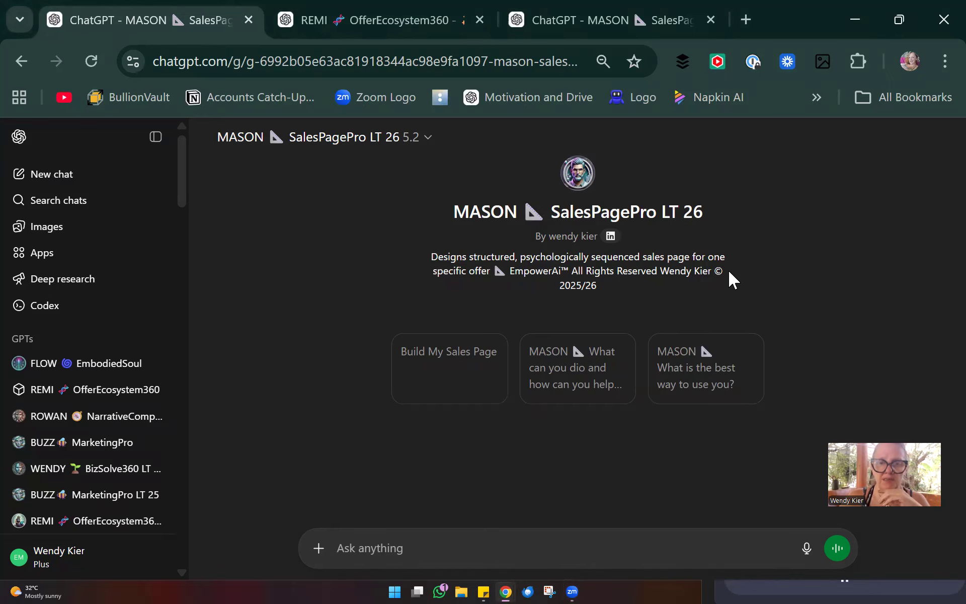
Step: Ask MASON what it can do and how it can help using the suggested prompt, and skim the reply
left_click(596, 368)
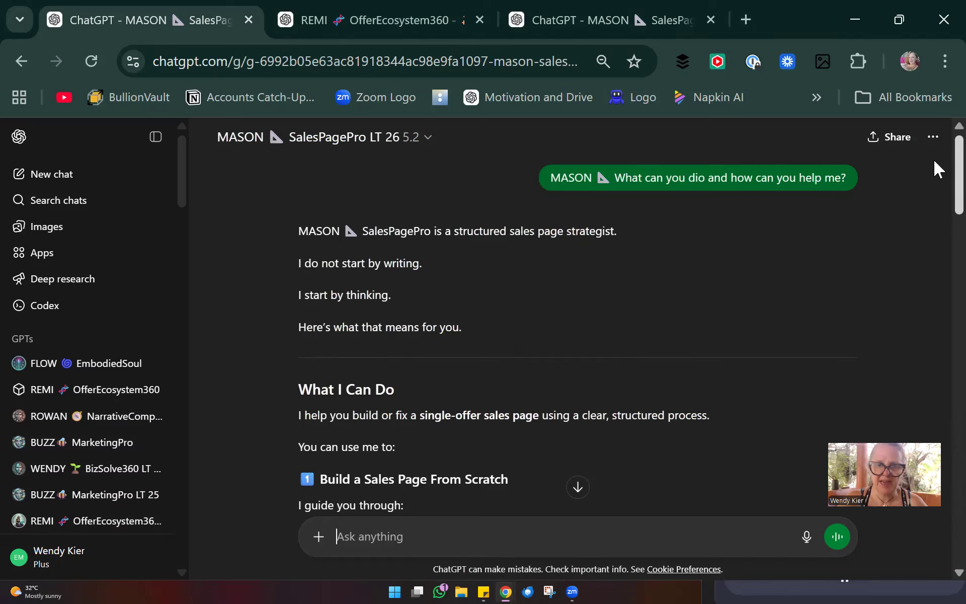
scroll(935, 161, "down", 6)
scroll(934, 219, "down", 8)
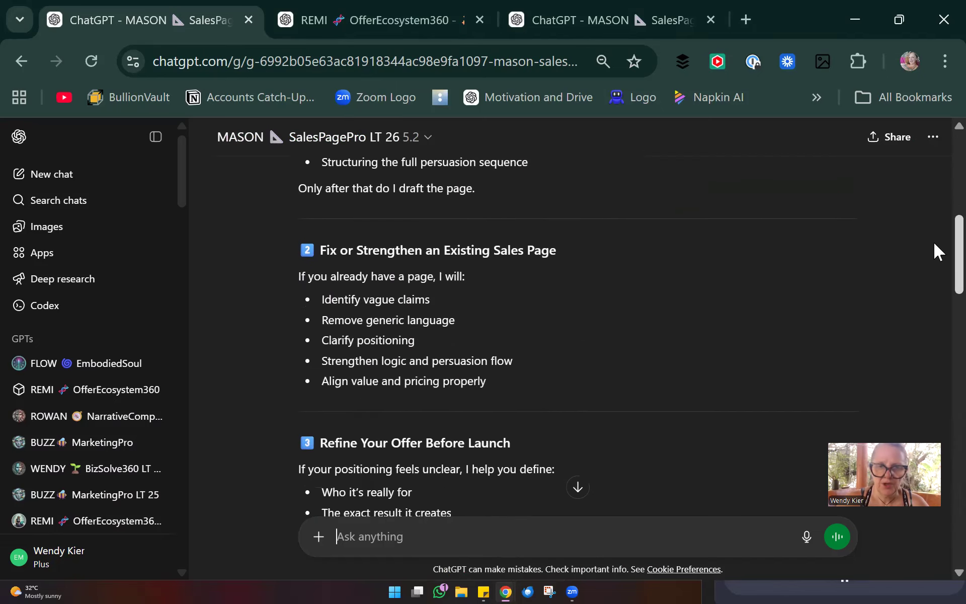
scroll(934, 302, "down", 9)
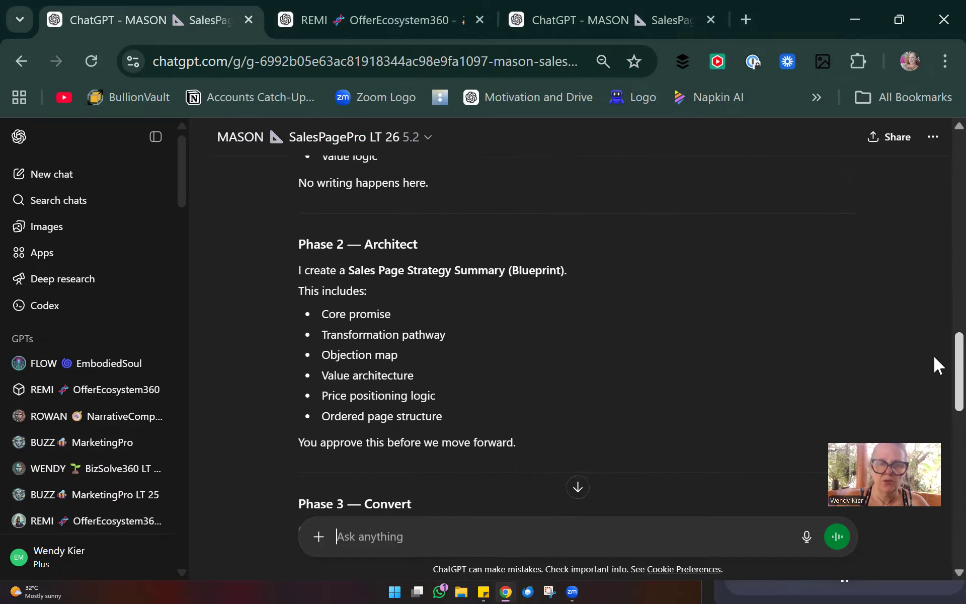
scroll(934, 360, "down", 6)
scroll(934, 412, "down", 2)
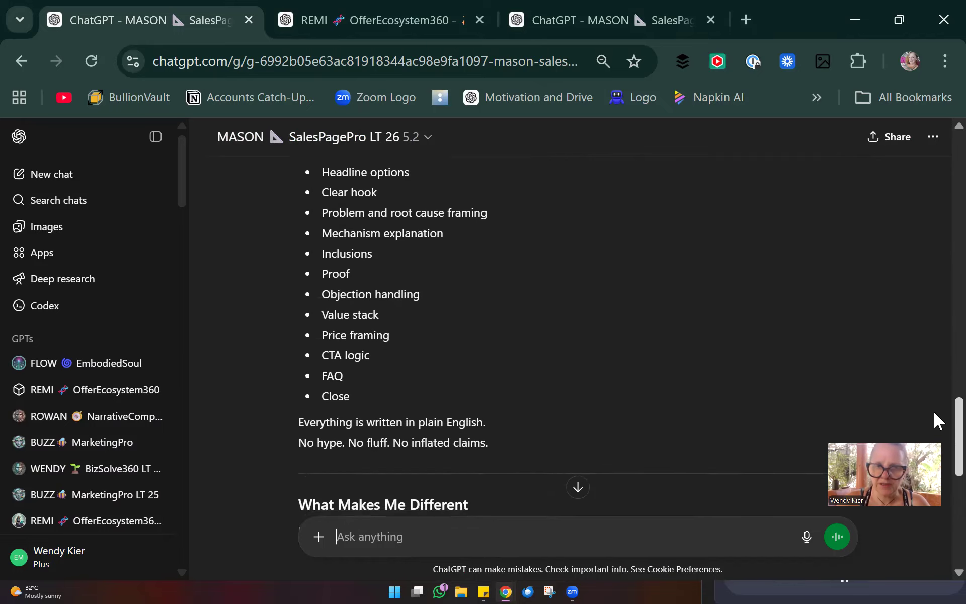
Step: Examine the reply's sections on refining an offer, the three-phase method, what makes MASON different and the starting options
scroll(934, 353, "up", 20)
scroll(934, 252, "down", 6)
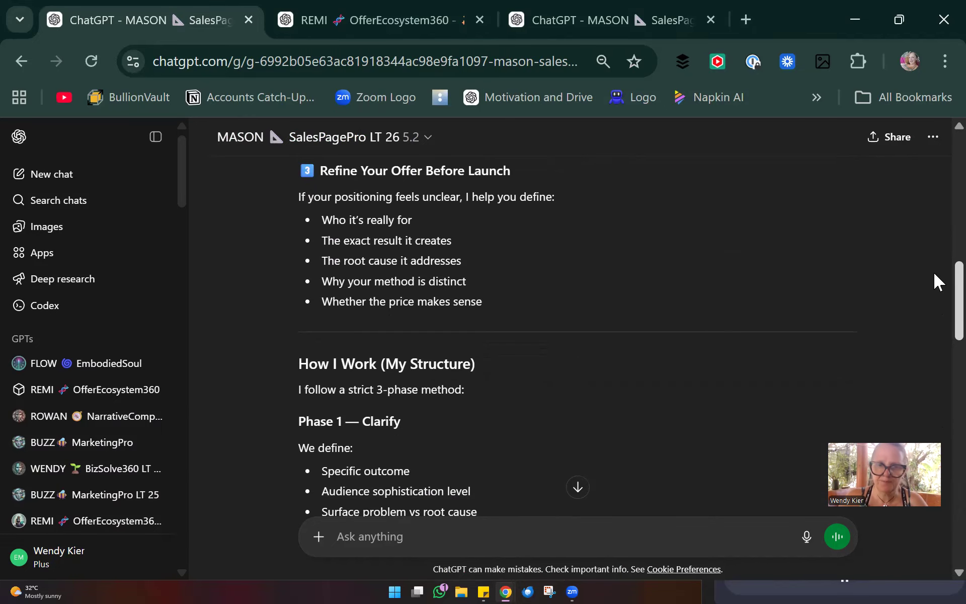
scroll(935, 285, "down", 1)
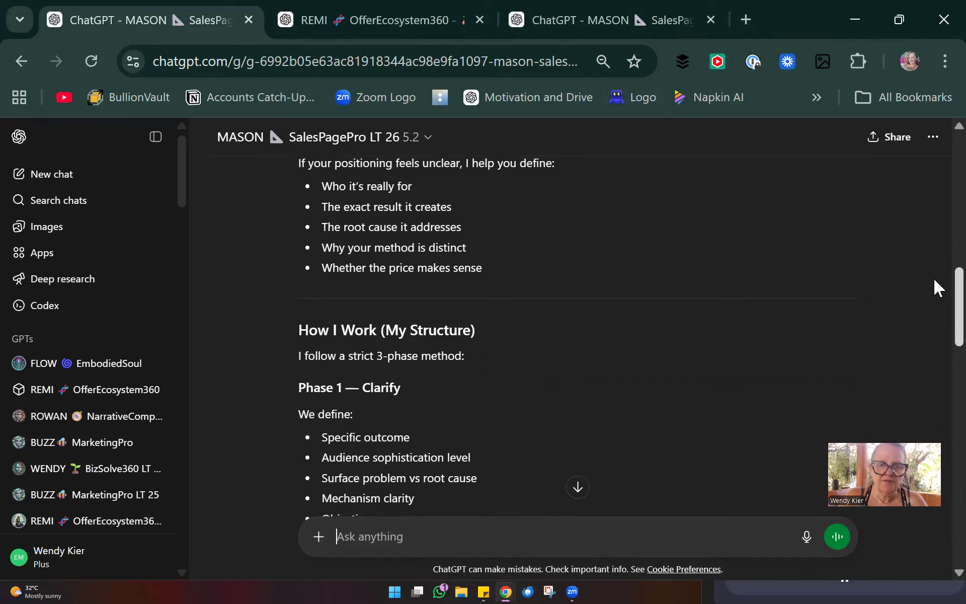
scroll(934, 297, "down", 3)
scroll(934, 307, "down", 4)
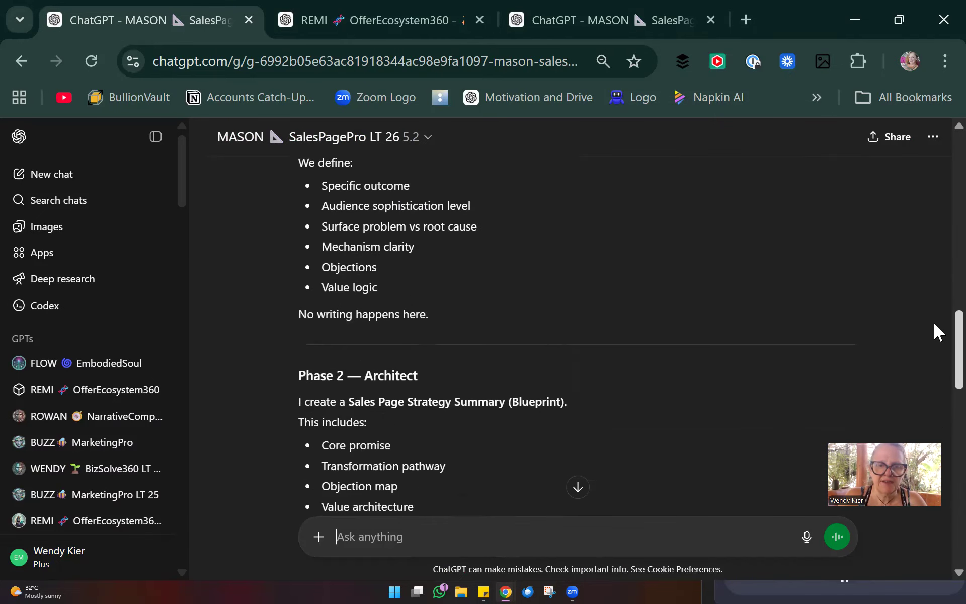
scroll(934, 329, "down", 1)
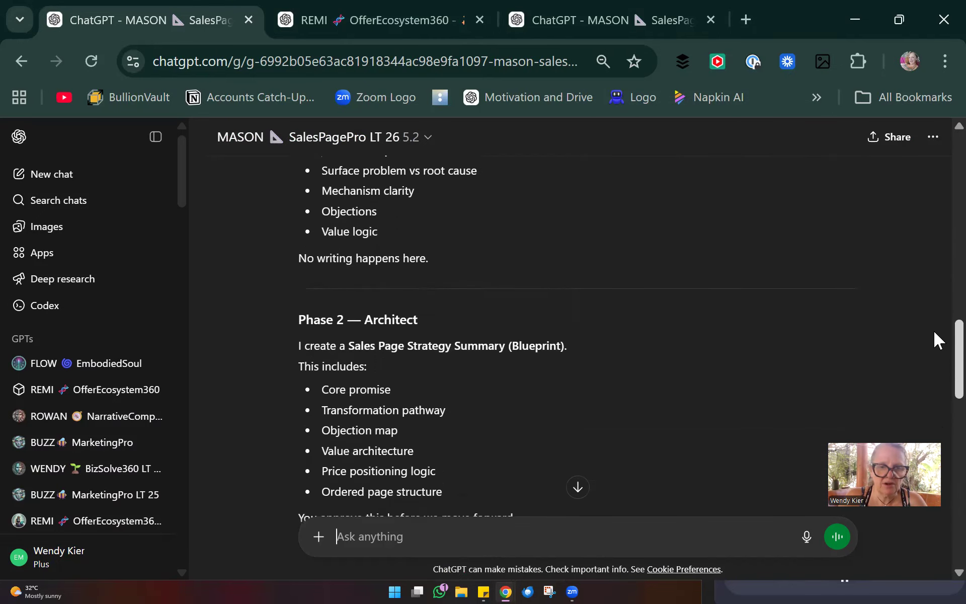
scroll(934, 337, "down", 1)
scroll(934, 352, "down", 4)
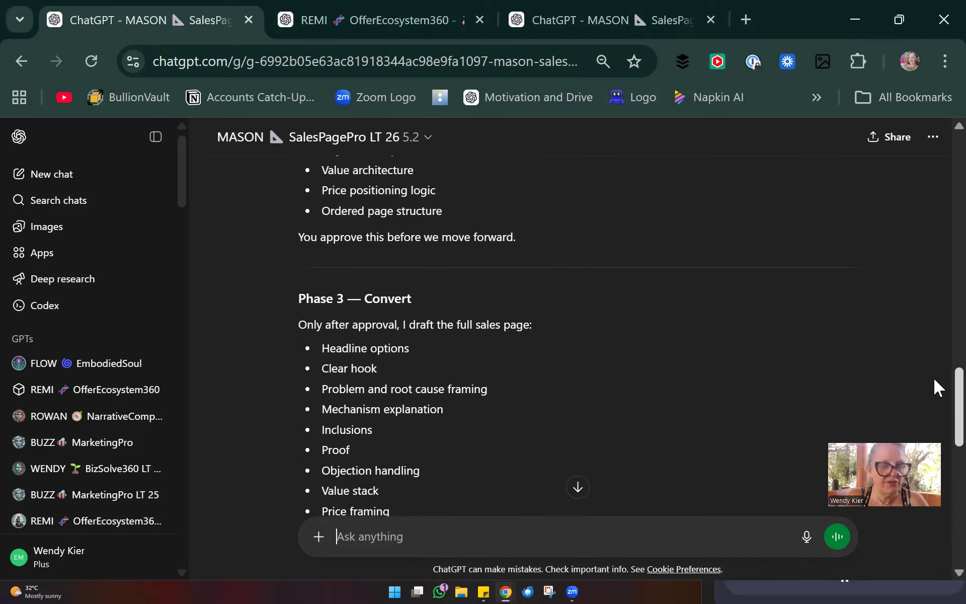
scroll(934, 402, "down", 6)
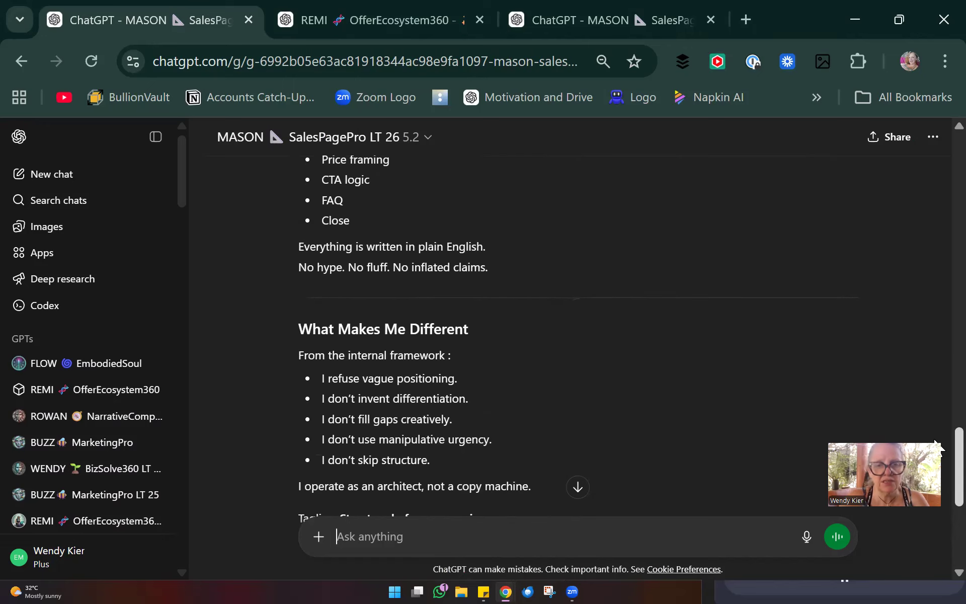
scroll(939, 458, "down", 5)
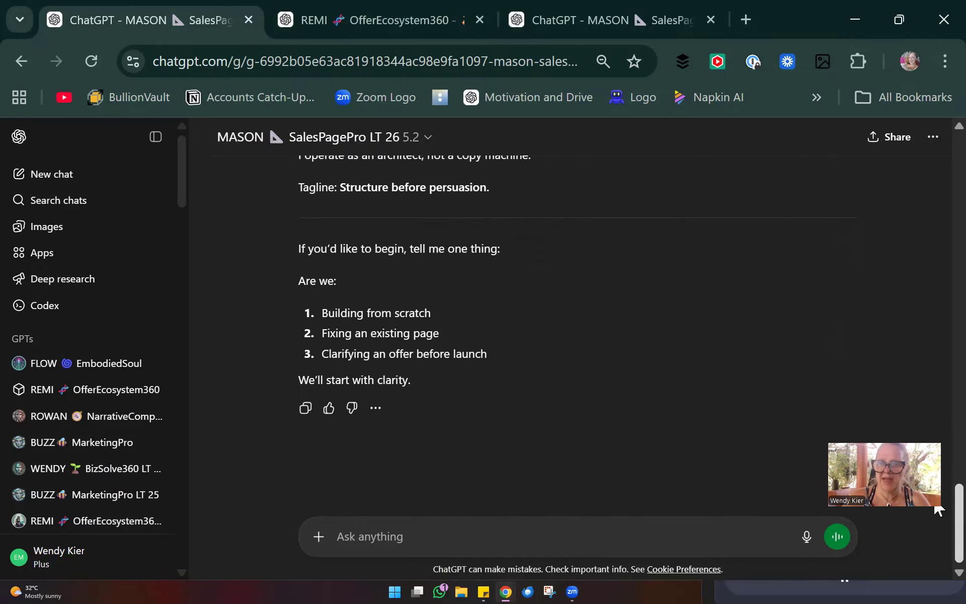
scroll(934, 354, "up", 20)
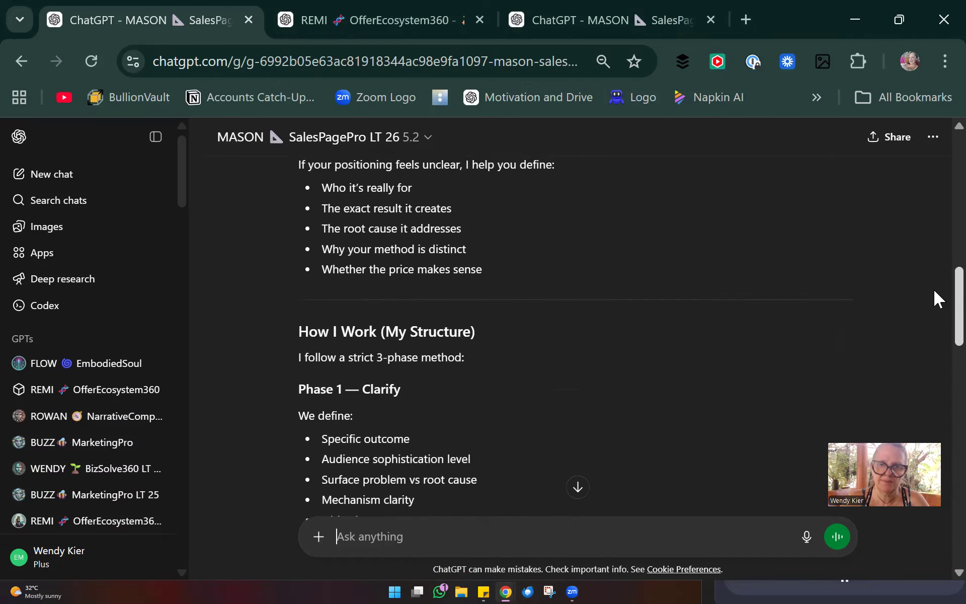
scroll(934, 347, "down", 20)
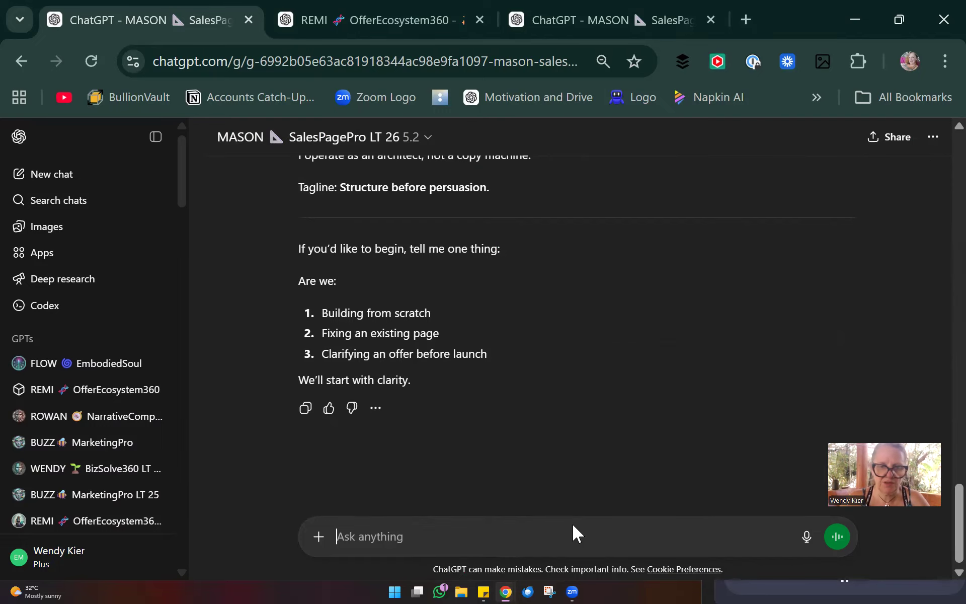
Step: Send MASON the follow-up question "what ealse can you help with"
type("what eals")
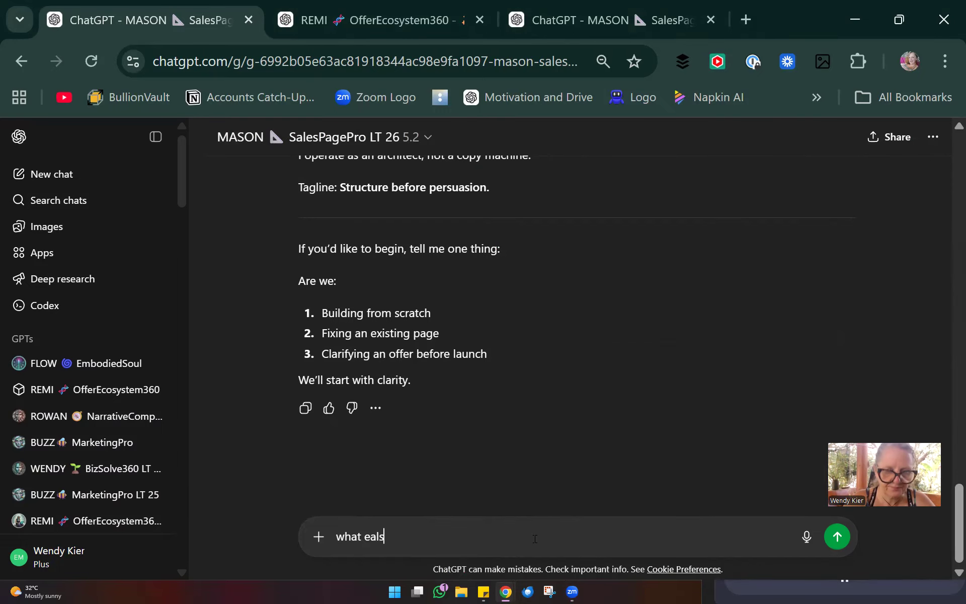
type("e can you help with")
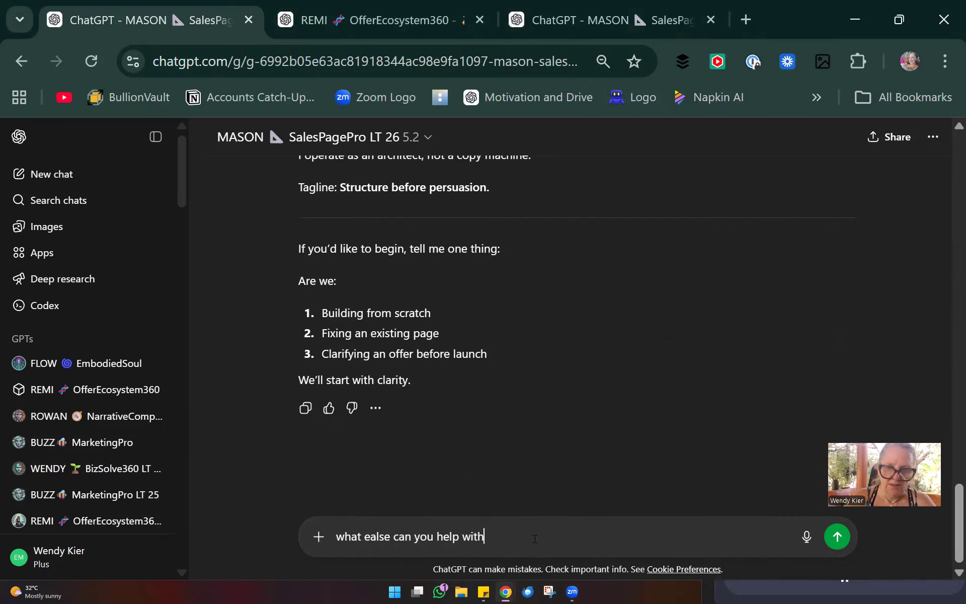
key("Return")
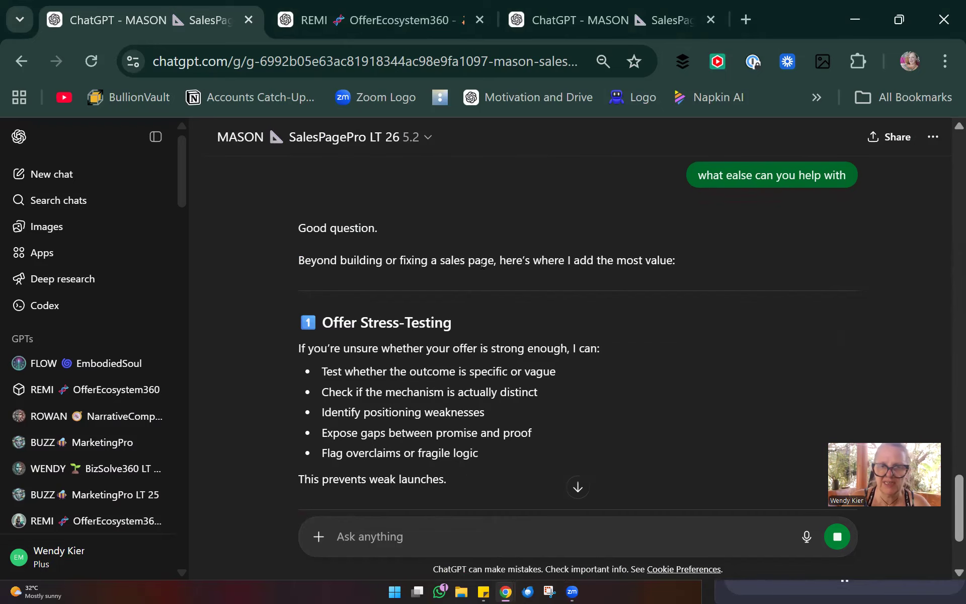
Step: Read through MASON's additional services from Offer Stress-Testing to What I Do Not Do, and glance back over the earlier reply
scroll(482, 264, "down", 4)
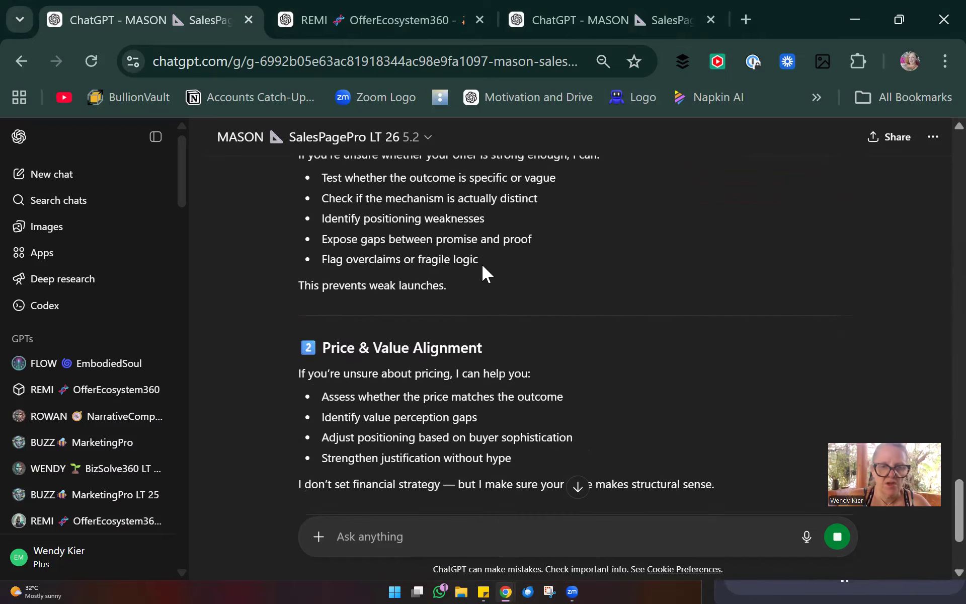
scroll(481, 264, "down", 5)
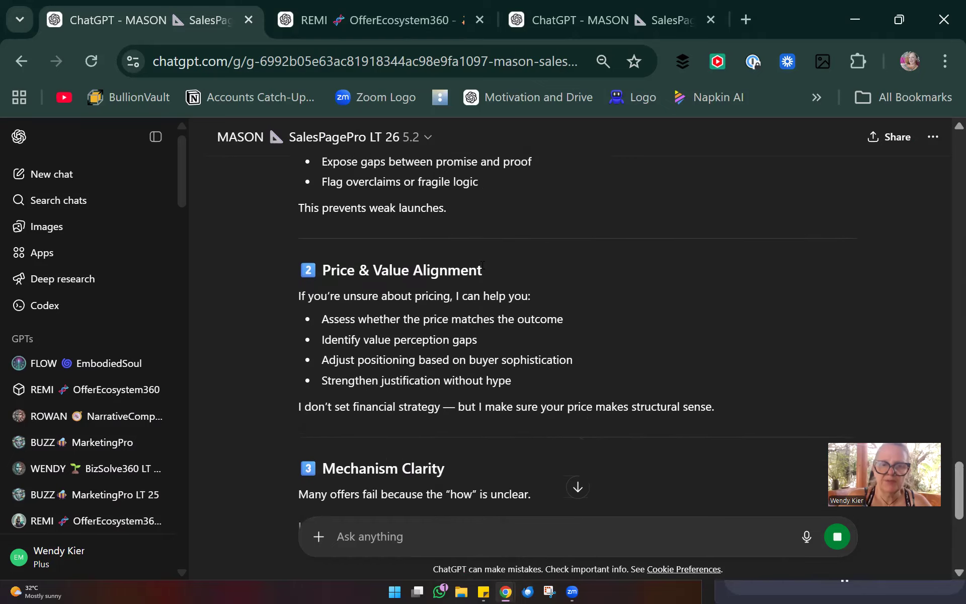
scroll(482, 263, "down", 2)
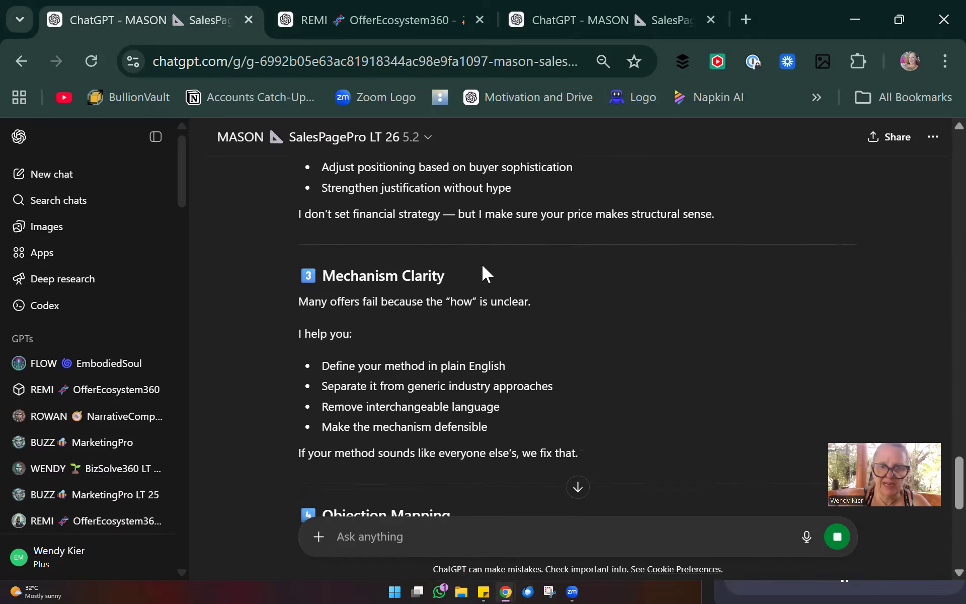
scroll(482, 265, "down", 9)
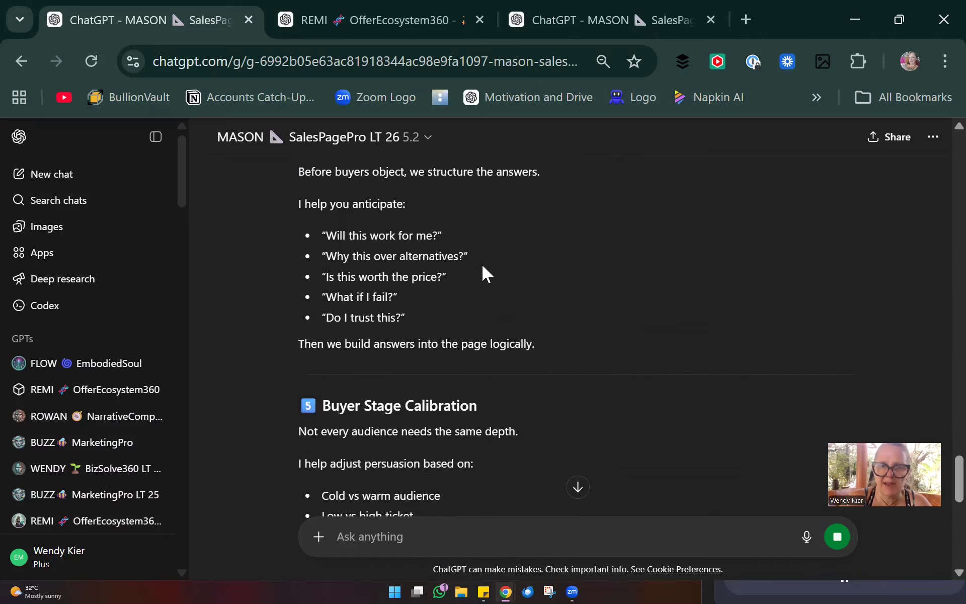
scroll(482, 265, "up", 4)
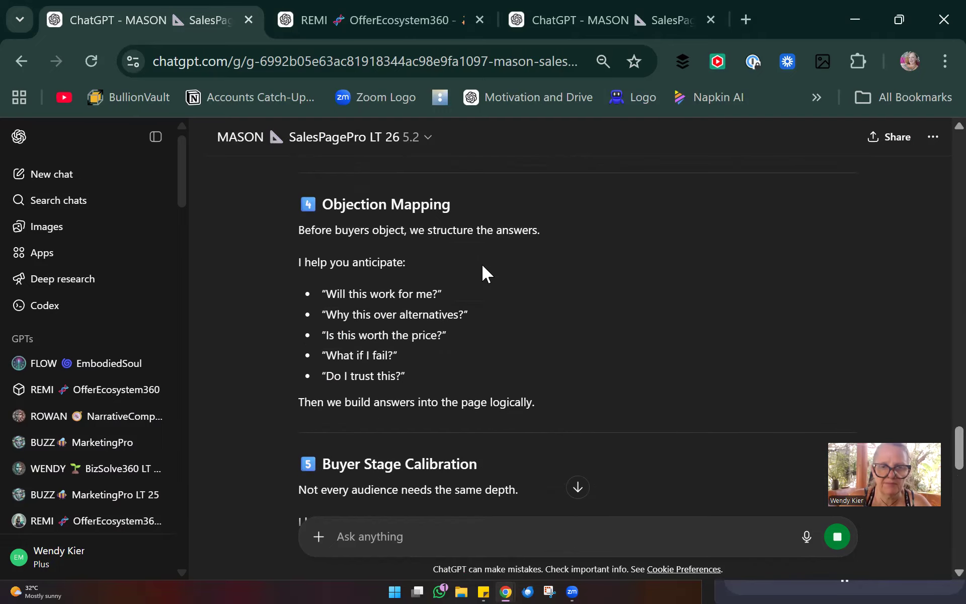
scroll(481, 264, "down", 3)
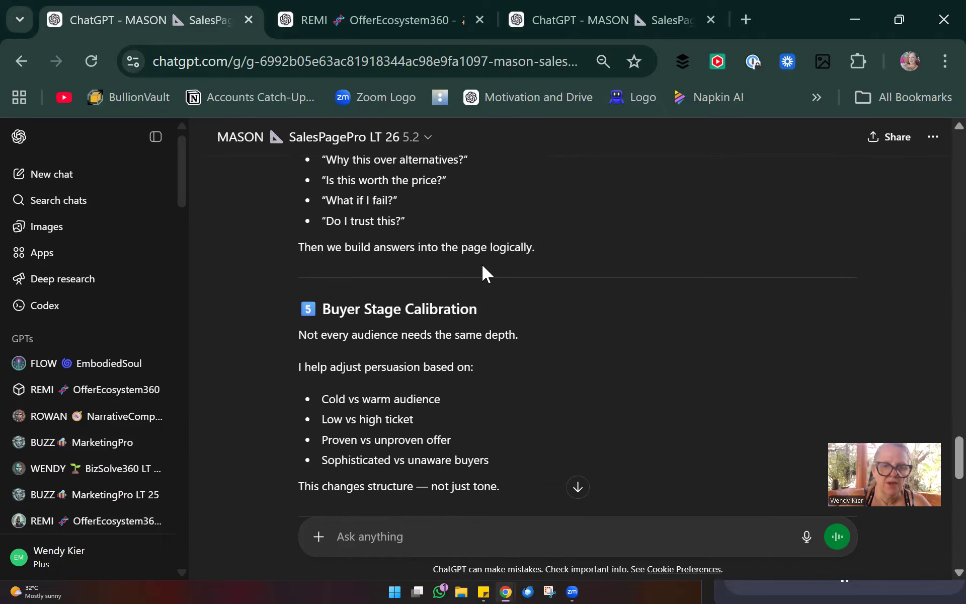
scroll(481, 264, "down", 4)
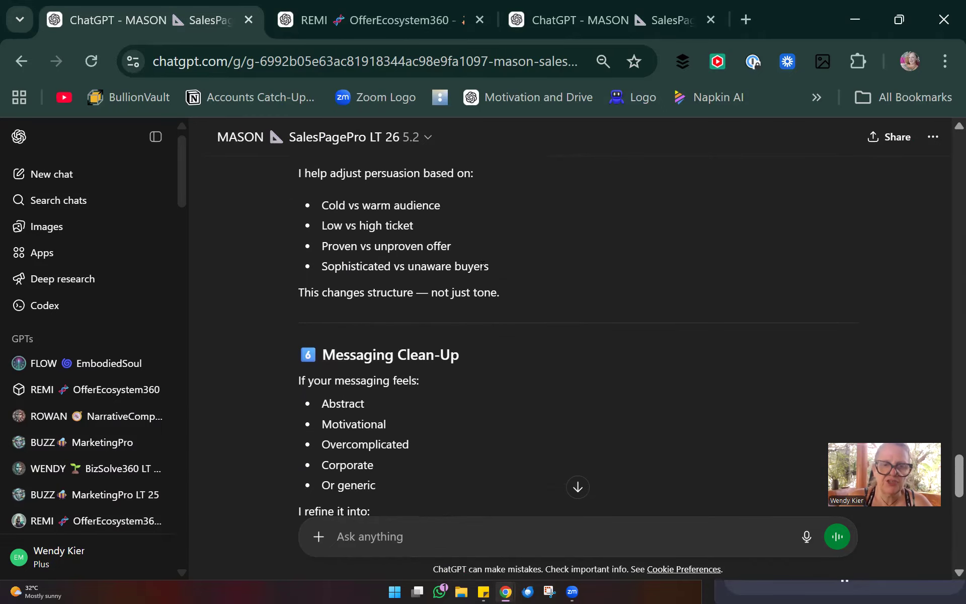
scroll(482, 265, "down", 6)
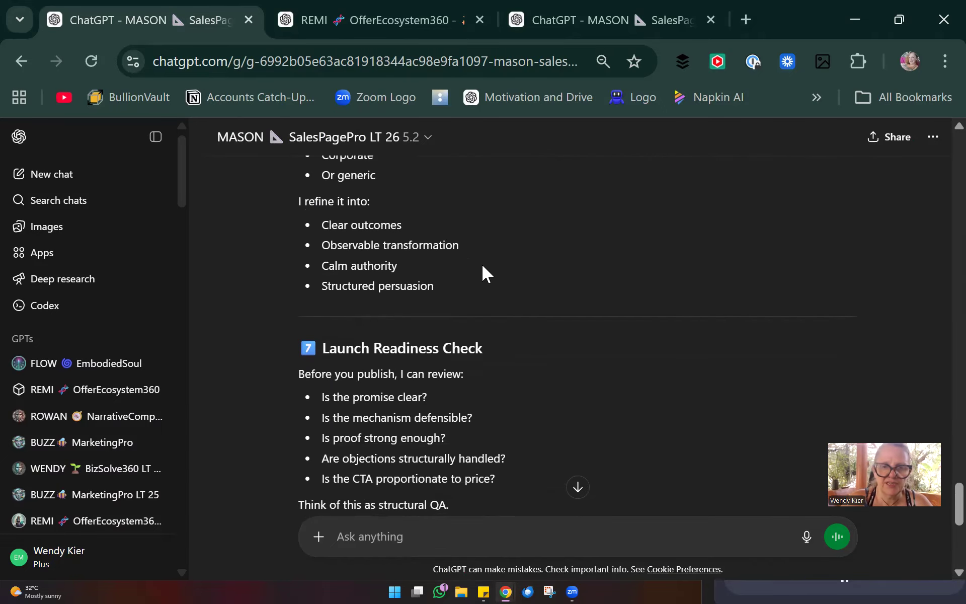
scroll(482, 264, "down", 8)
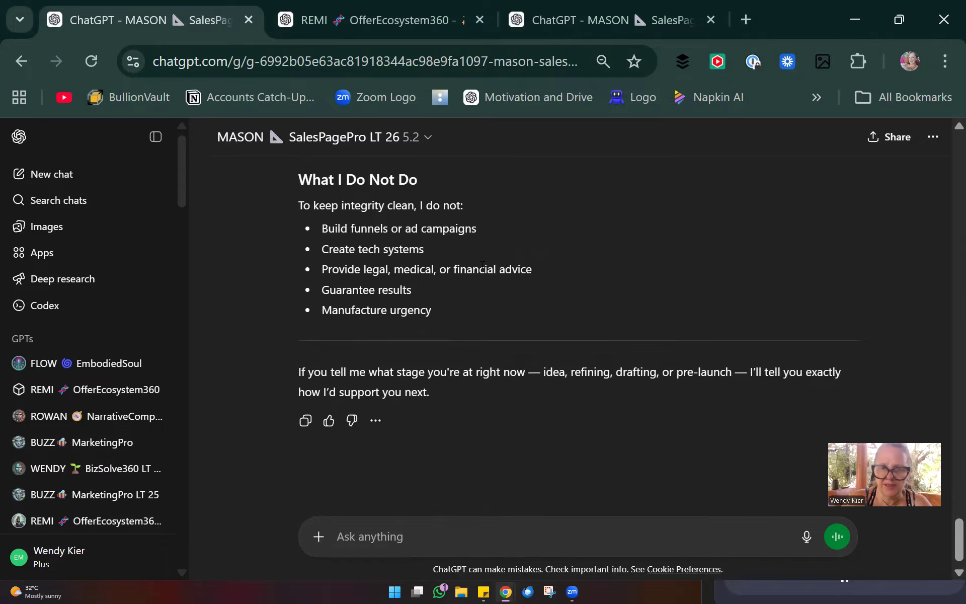
scroll(482, 265, "up", 5)
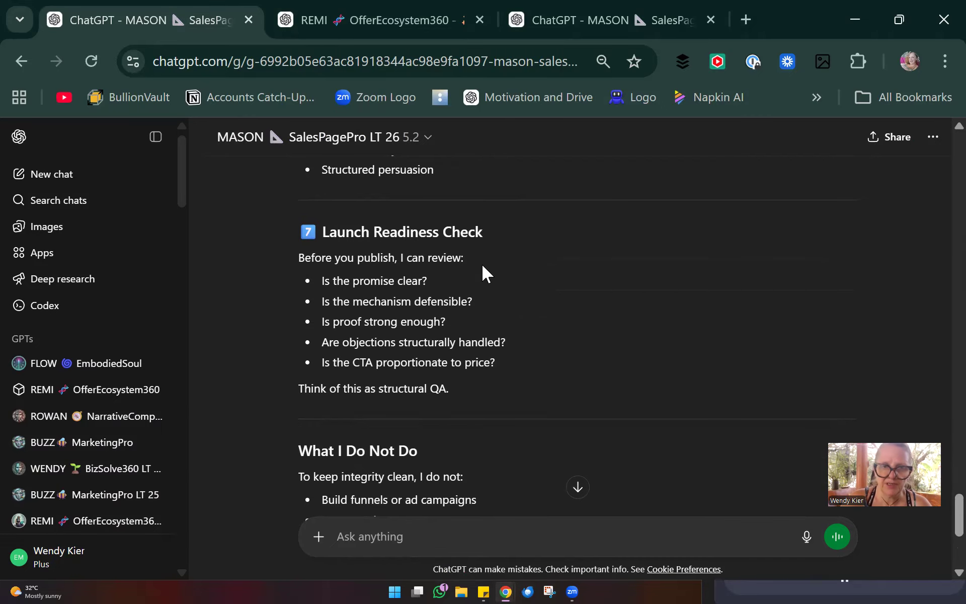
scroll(482, 264, "up", 2)
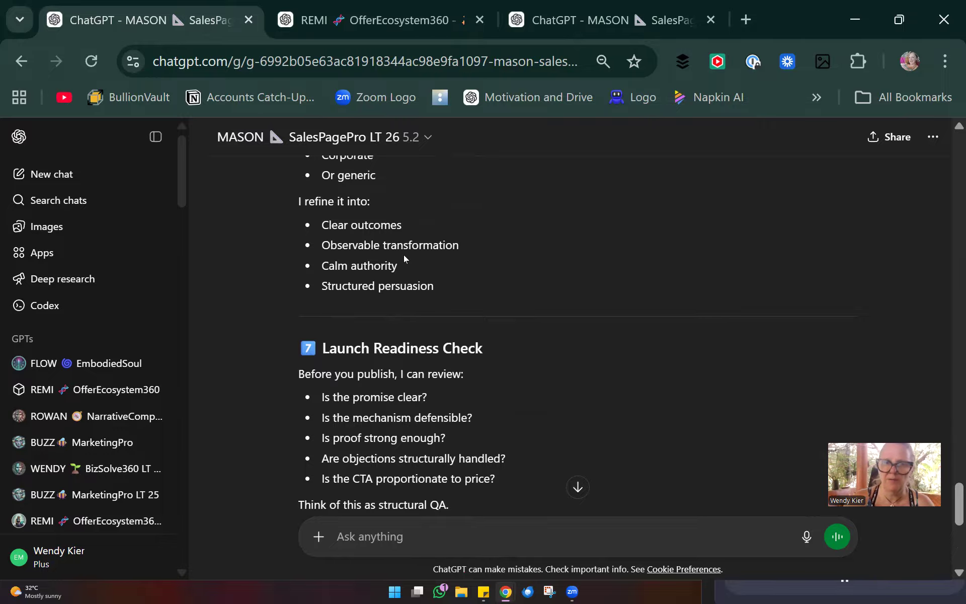
left_click_drag(934, 509, 934, 317)
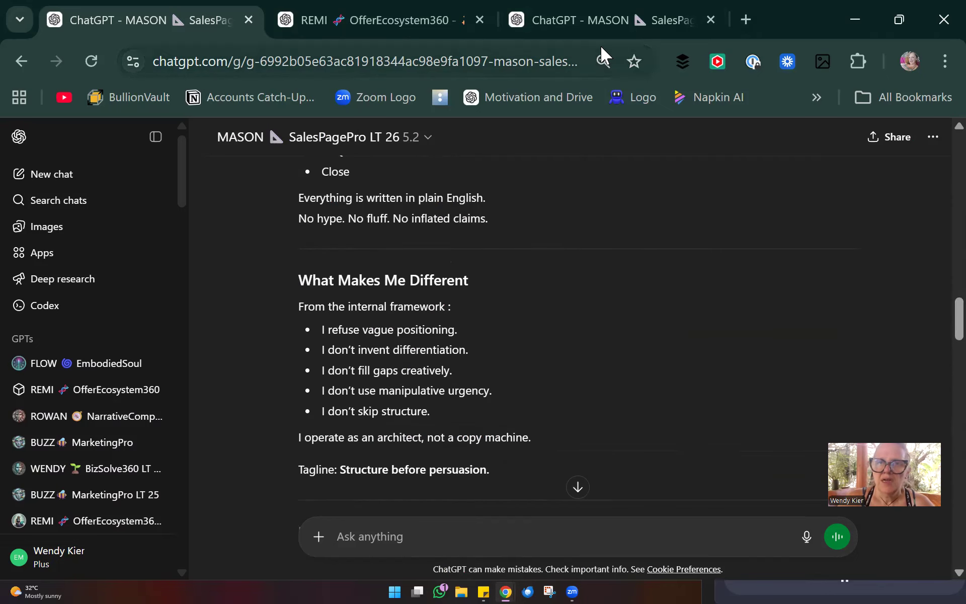
Step: Check the MASON chat holding the attached documents and view the full Offer Ecosystem Spotlight report in the REMI OfferEcosystem360 chat
left_click(570, 6)
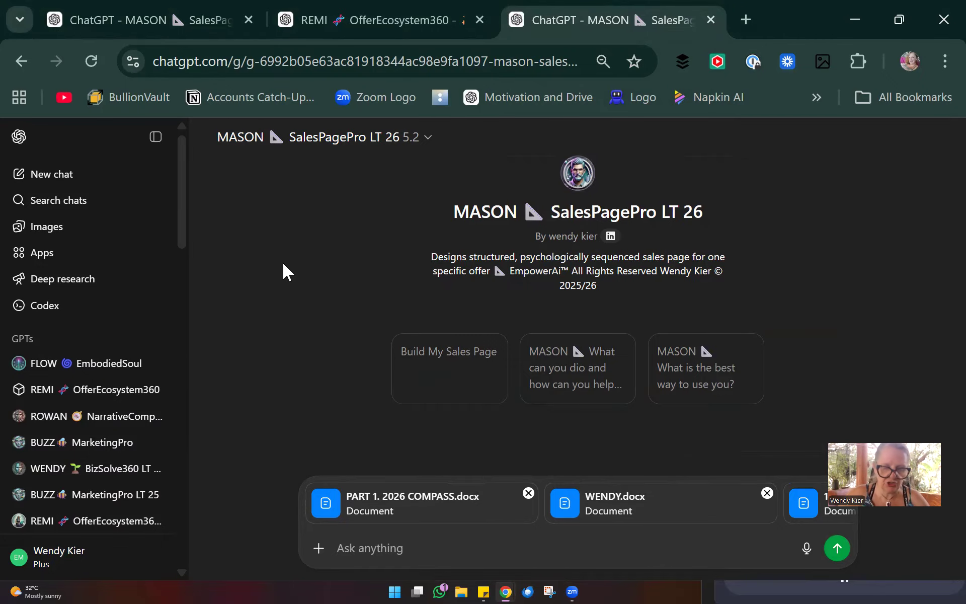
left_click(331, 13)
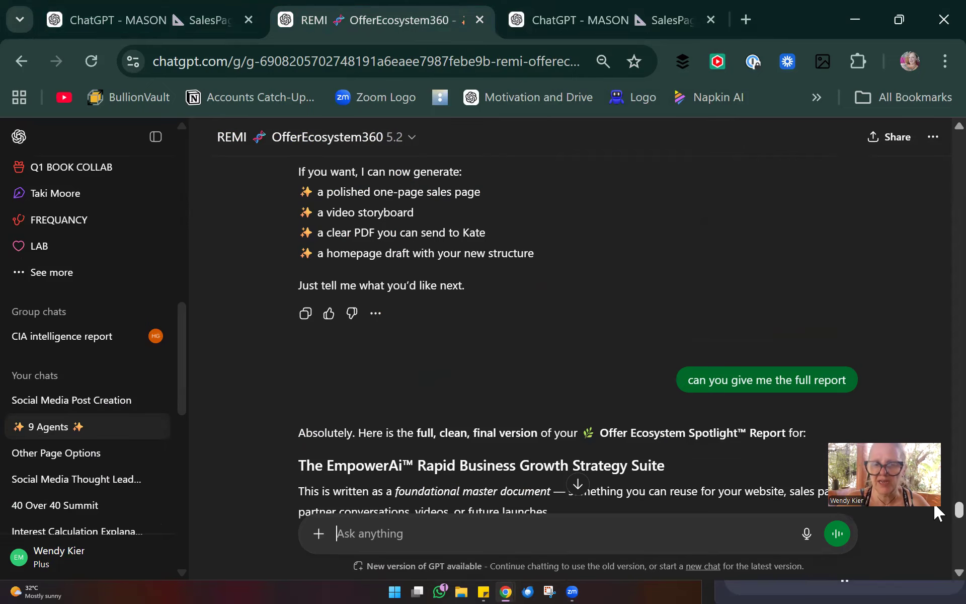
scroll(934, 512, "down", 5)
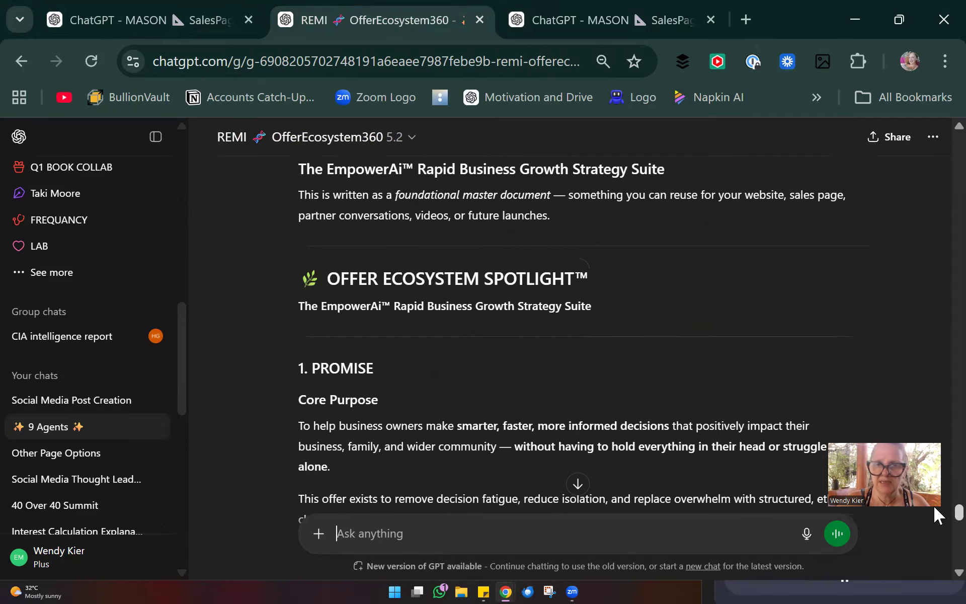
scroll(934, 505, "up", 4)
scroll(933, 504, "down", 5)
scroll(934, 506, "up", 1)
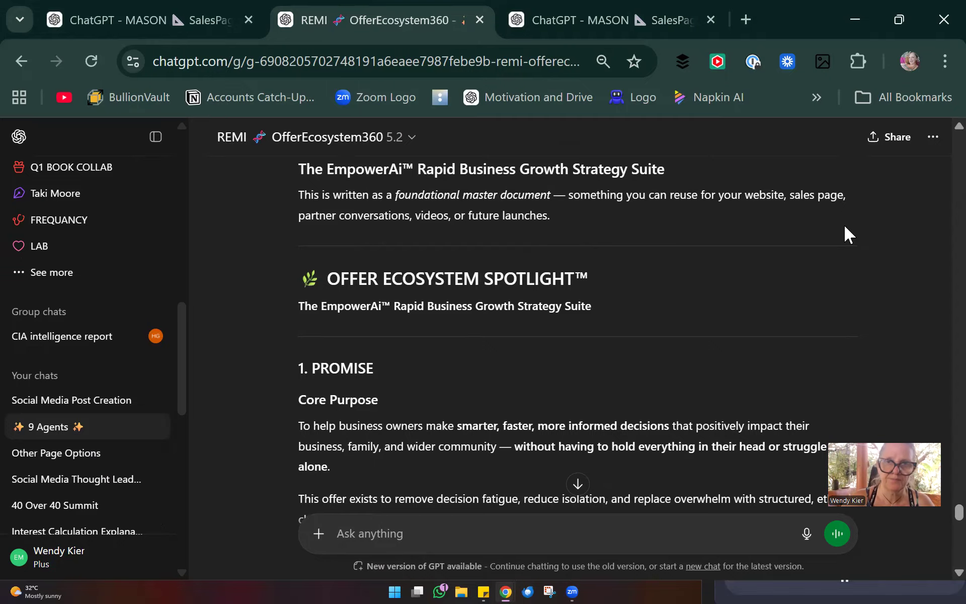
Step: Return to the MASON conversation and start a new chat with SalesPagePro LT 26
left_click(164, 6)
left_click(396, 146)
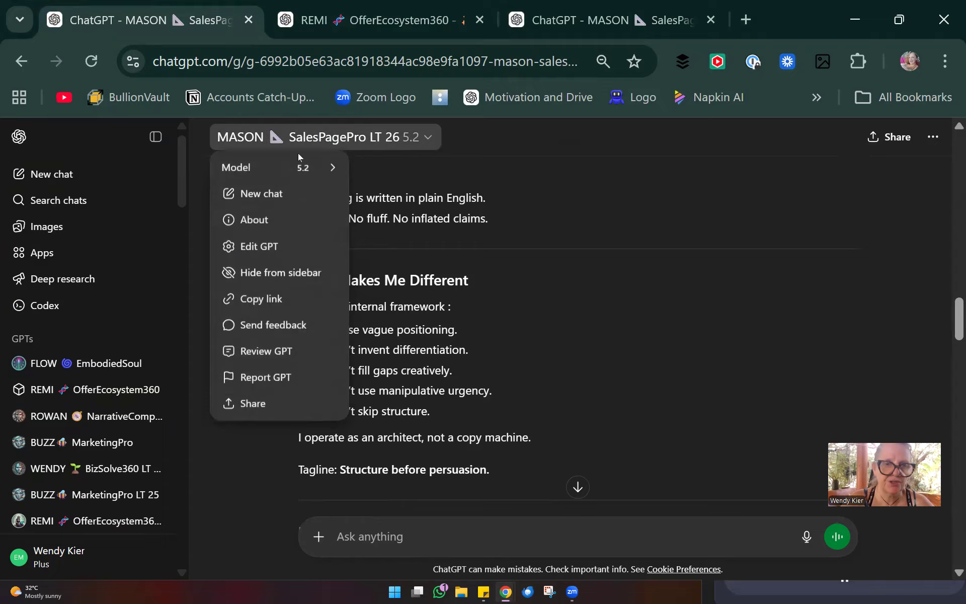
left_click(285, 198)
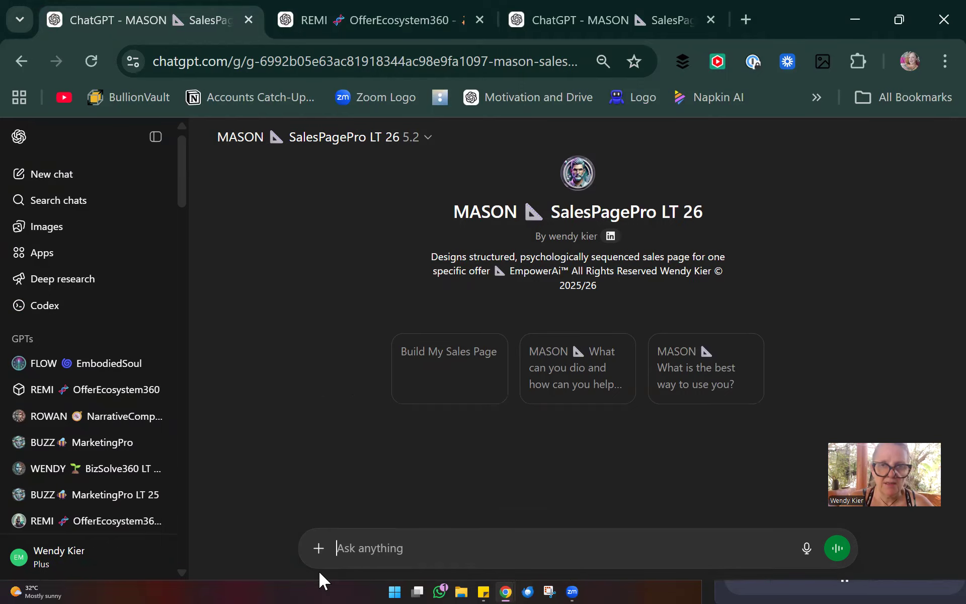
Step: Check the REMI OfferEcosystem360 report and switch to the MASON chat holding the attached documents
left_click(364, 8)
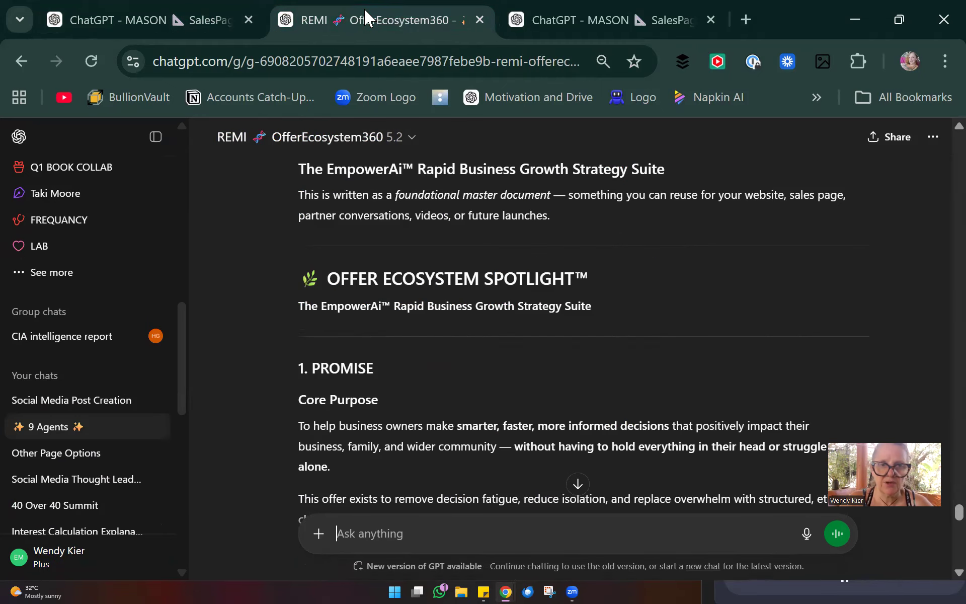
left_click(593, 17)
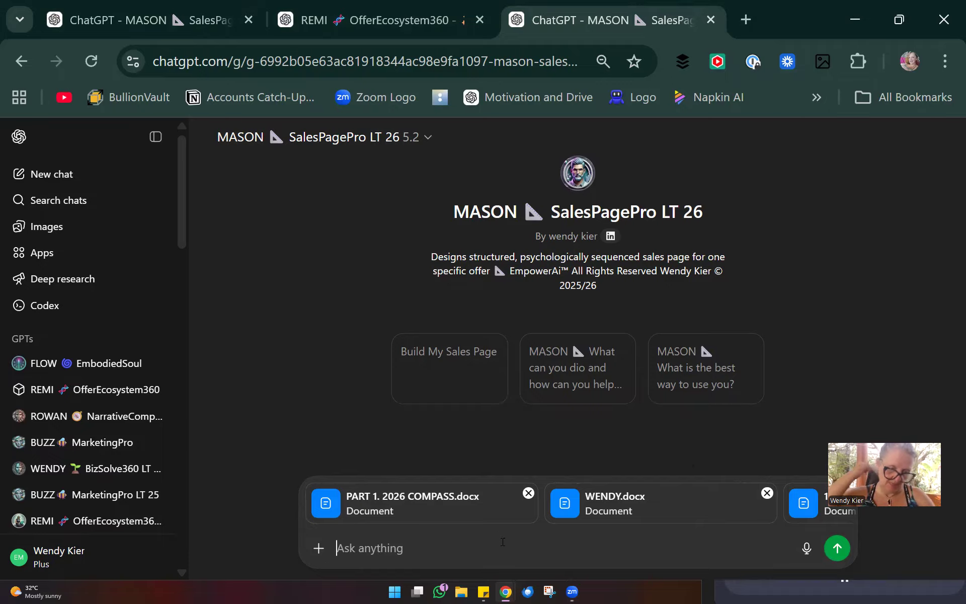
type("look at the")
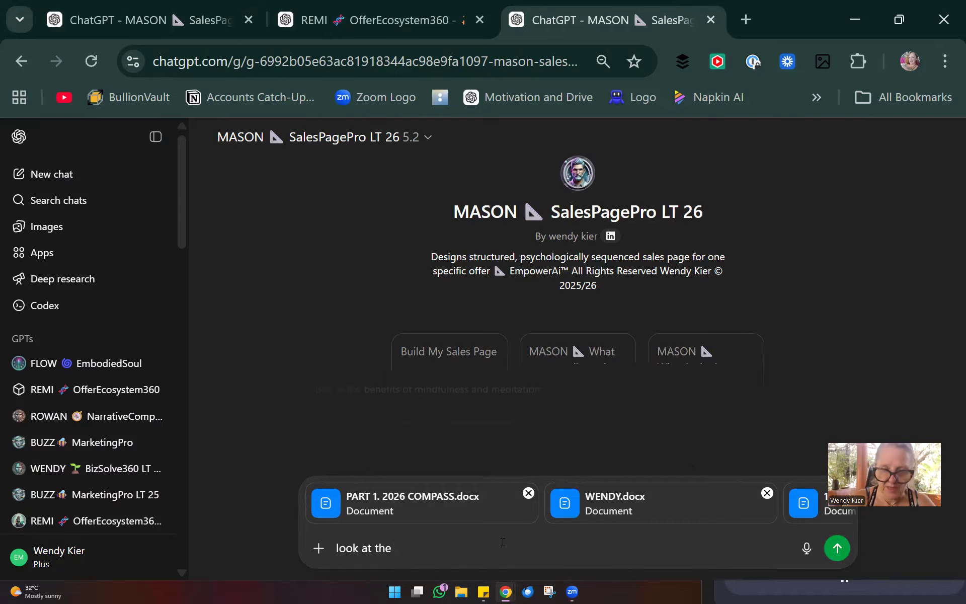
key("ctrl+a")
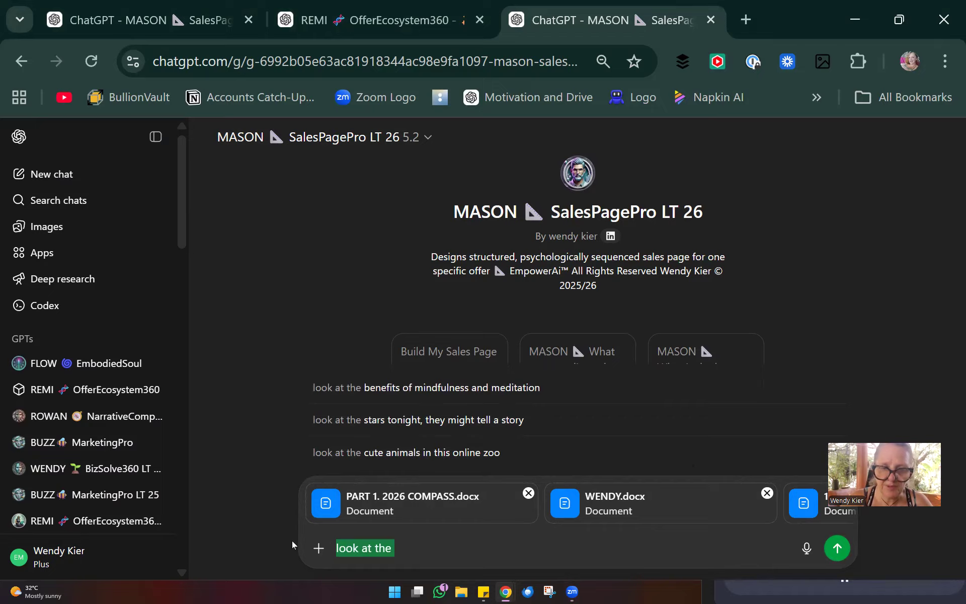
key("BackSpace")
Step: Dictate and send MASON a request to help build the sales page, prioritising the spotlight report and asking one question at a time
left_click(806, 549)
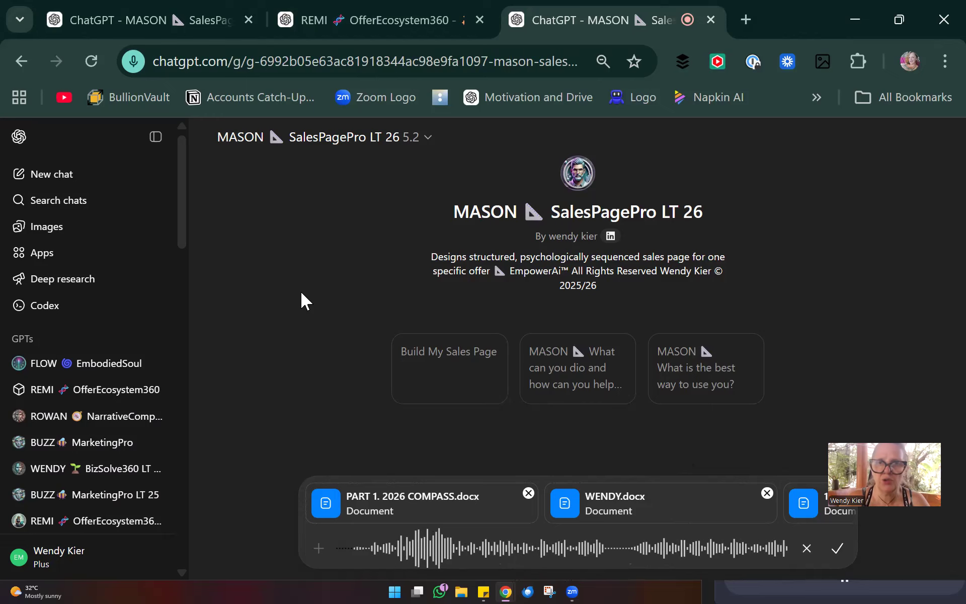
left_click(835, 553)
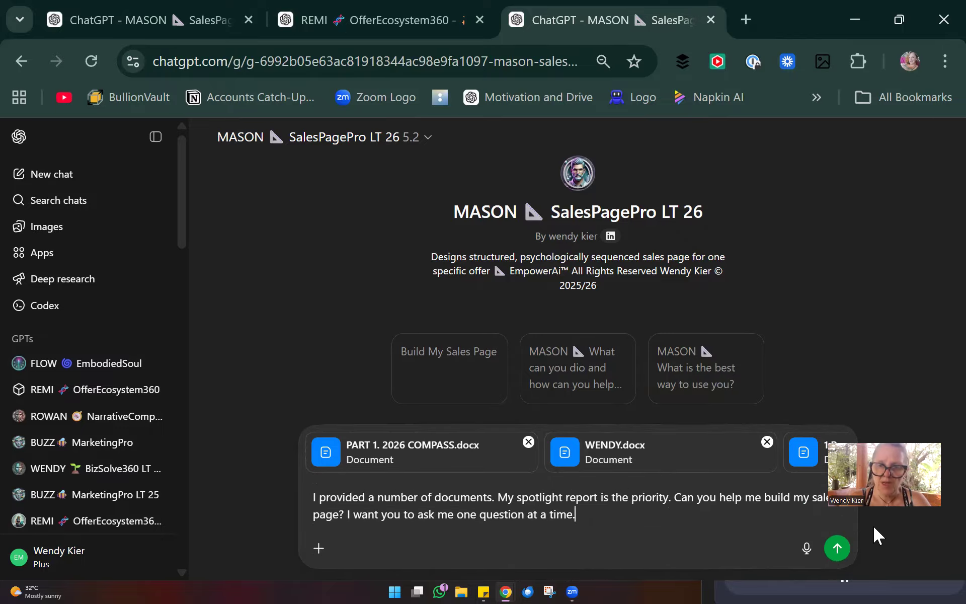
left_click(837, 548)
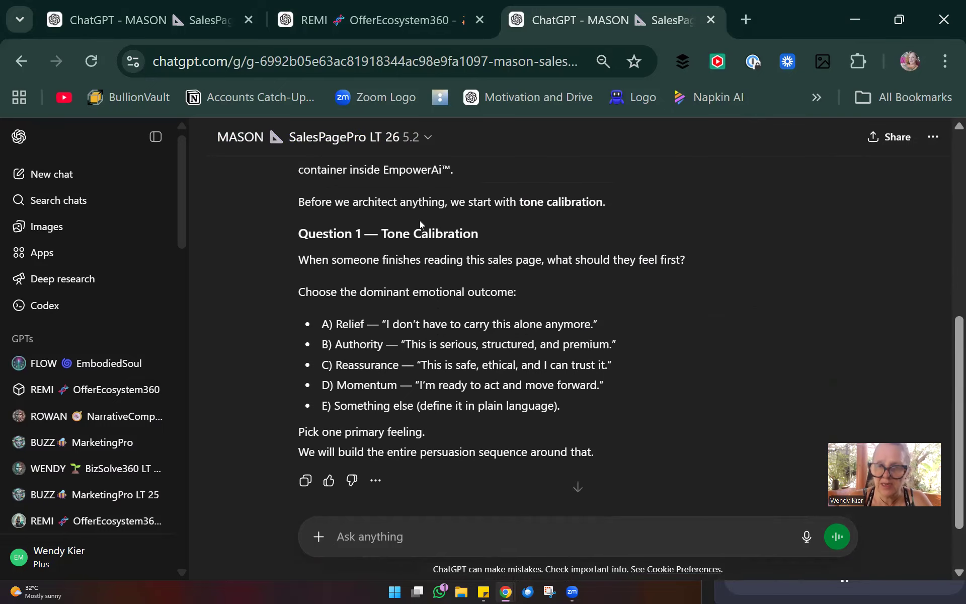
Step: Read the opening of MASON's reply and its Question 1 on tone calibration
scroll(419, 220, "up", 3)
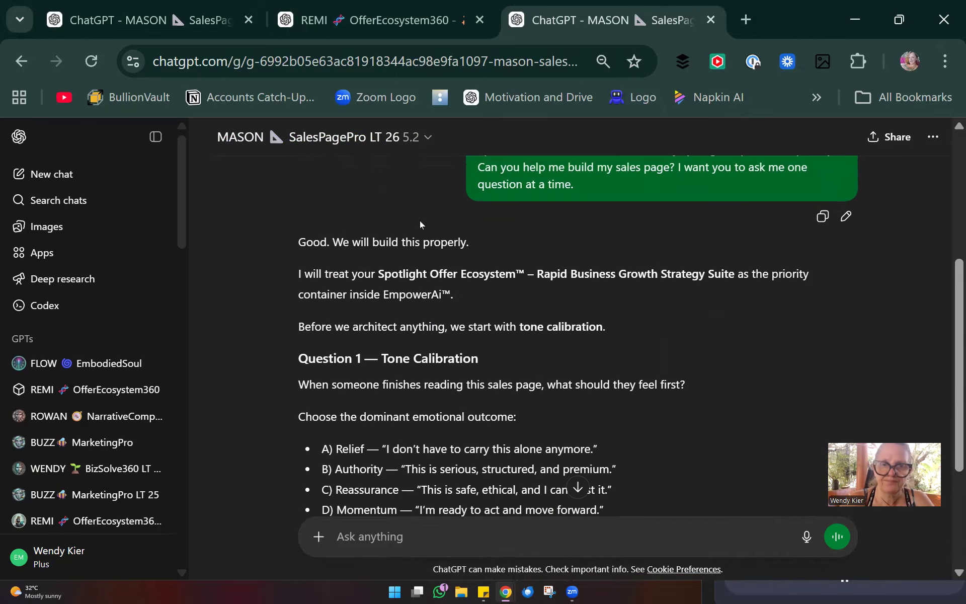
scroll(420, 220, "up", 1)
scroll(420, 221, "down", 1)
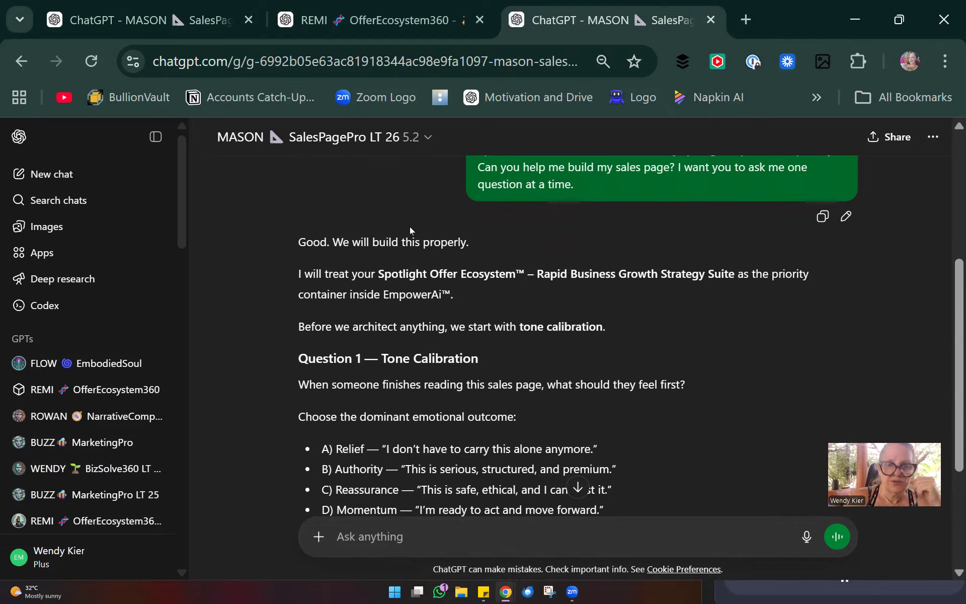
Step: Review the Offer Ecosystem Spotlight report in the REMI OfferEcosystem360 chat from the Promise section to Strategic Next Steps
left_click(344, 14)
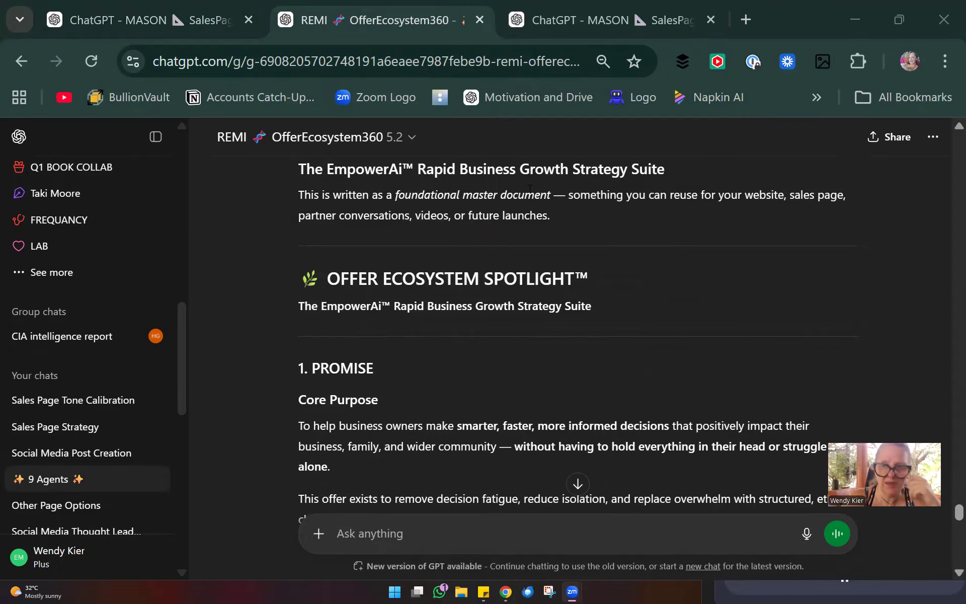
scroll(496, 306, "down", 5)
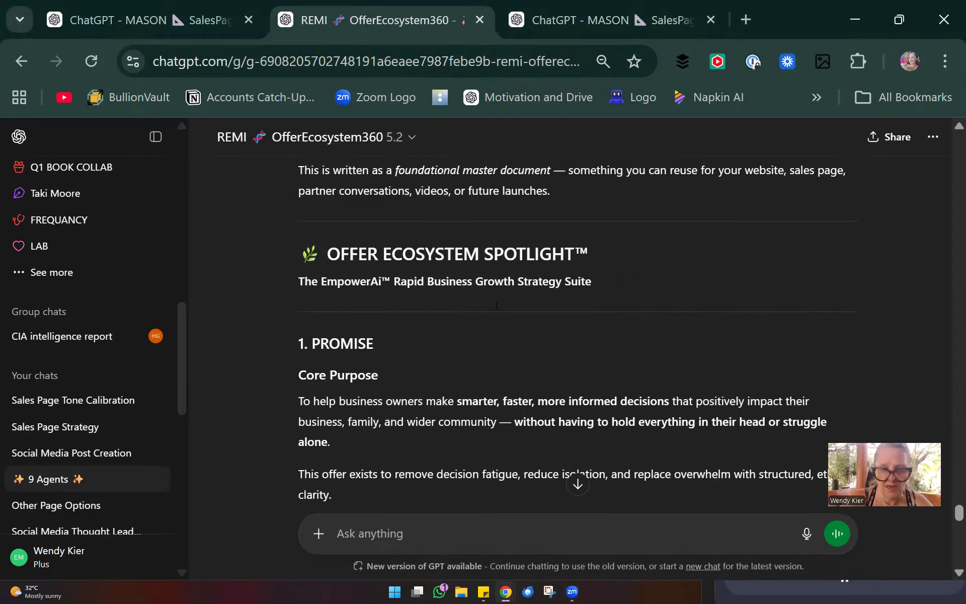
scroll(497, 312, "down", 5)
scroll(497, 312, "up", 2)
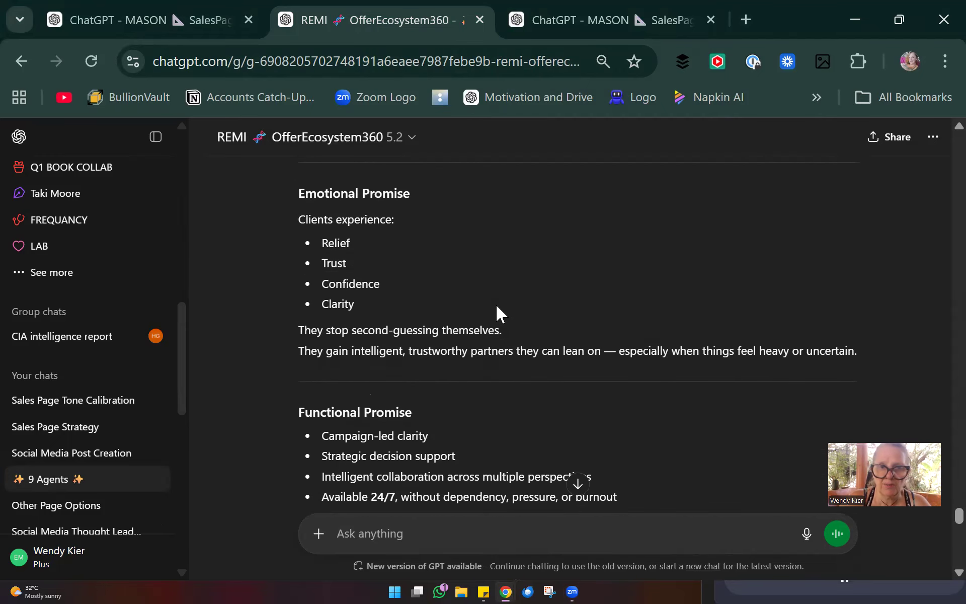
scroll(496, 305, "down", 2)
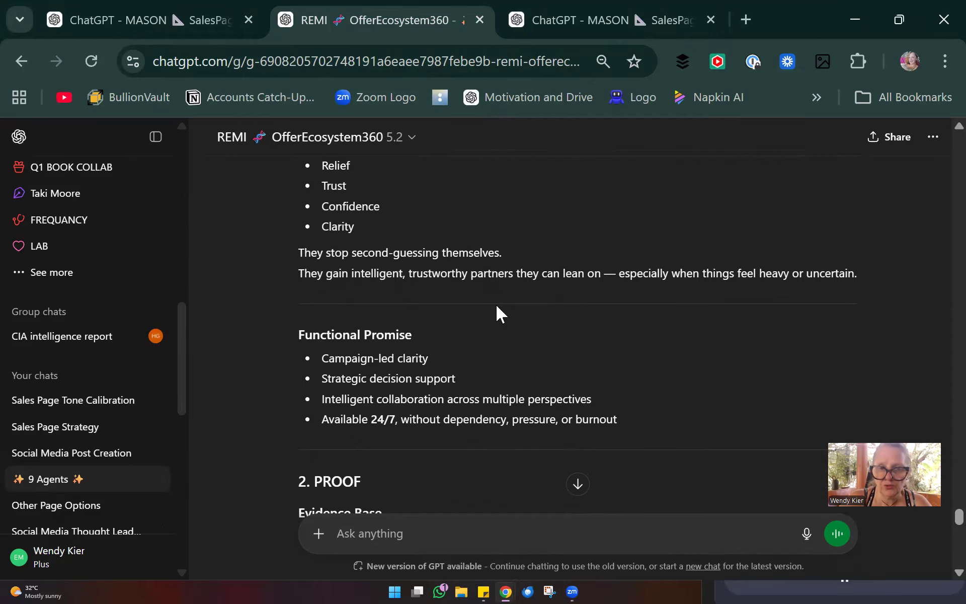
scroll(496, 304, "down", 7)
scroll(497, 305, "down", 4)
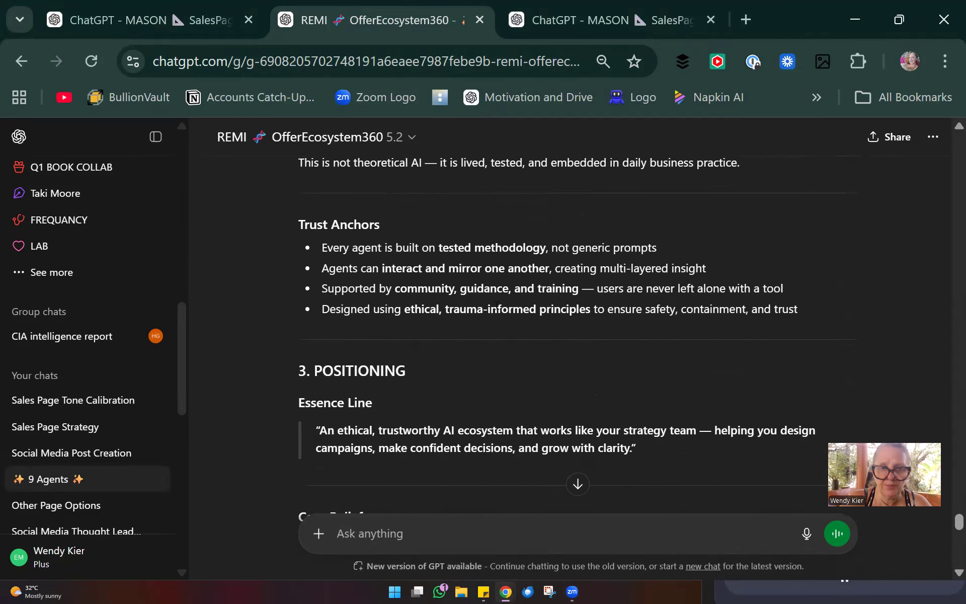
scroll(496, 304, "down", 1)
scroll(496, 304, "down", 5)
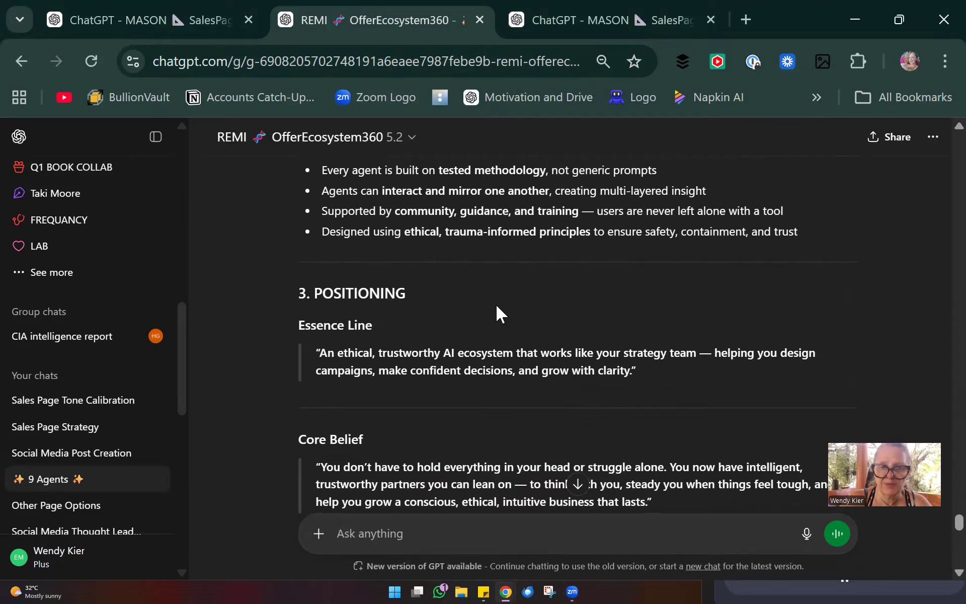
scroll(496, 305, "down", 7)
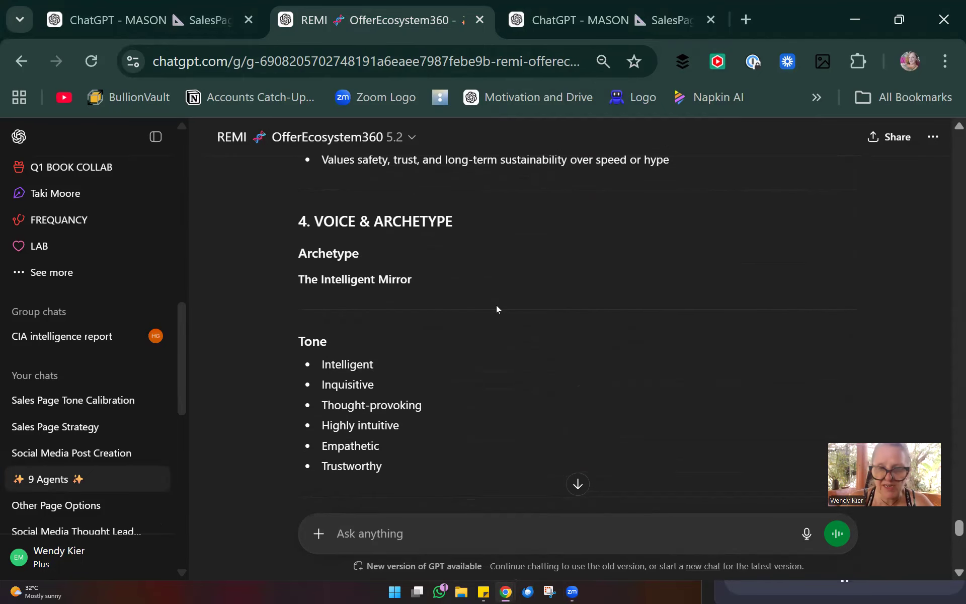
scroll(496, 305, "down", 7)
scroll(496, 305, "down", 14)
scroll(496, 304, "down", 15)
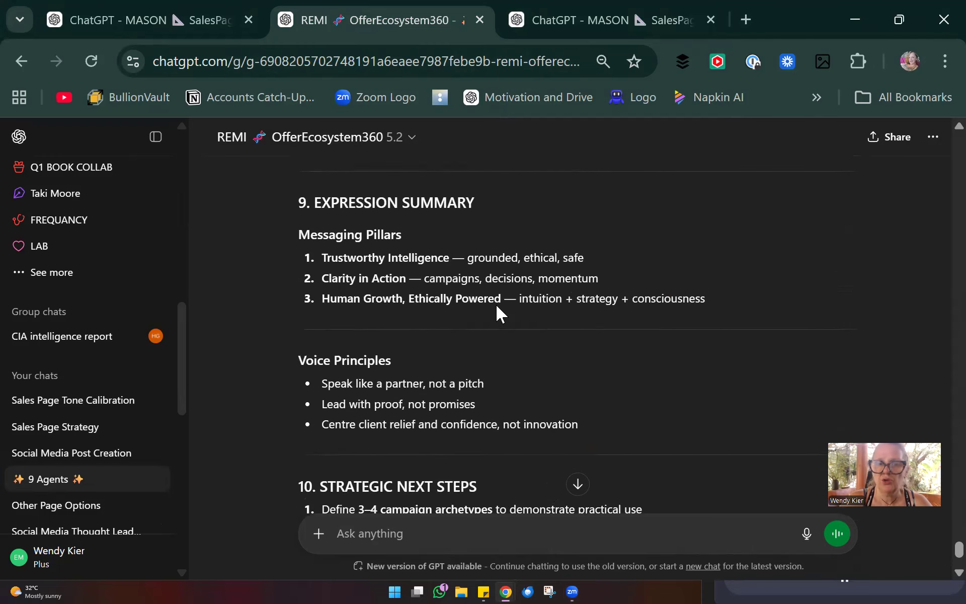
scroll(496, 304, "down", 6)
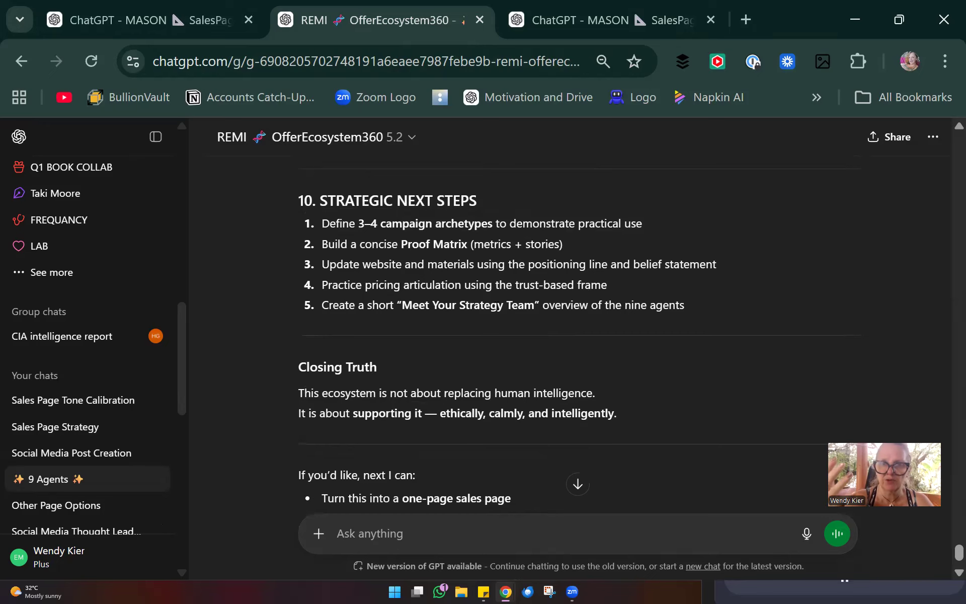
Step: Branch the REMI conversation into a new chat from the end of the Offer Ecosystem Spotlight report
scroll(496, 304, "down", 4)
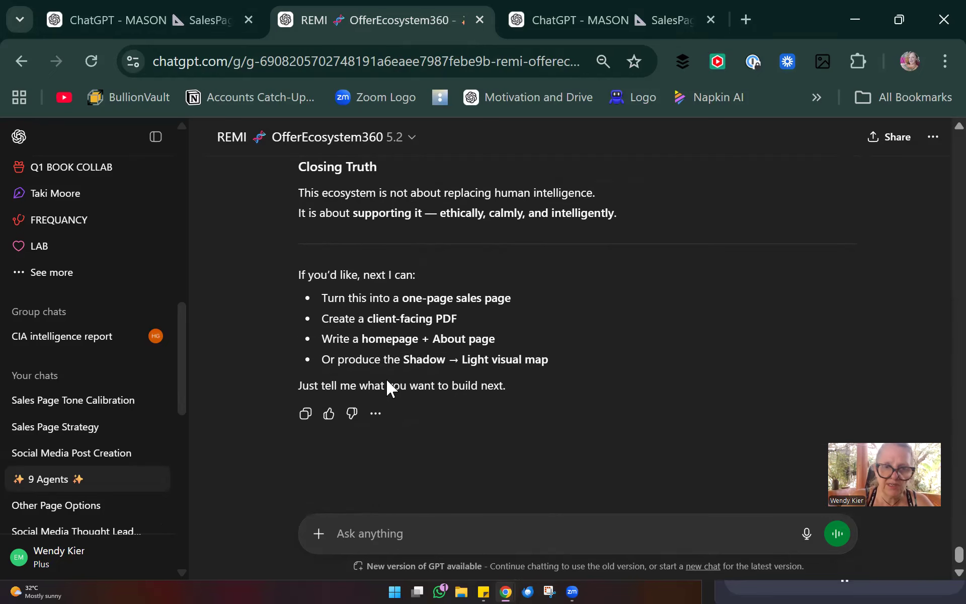
left_click(380, 417)
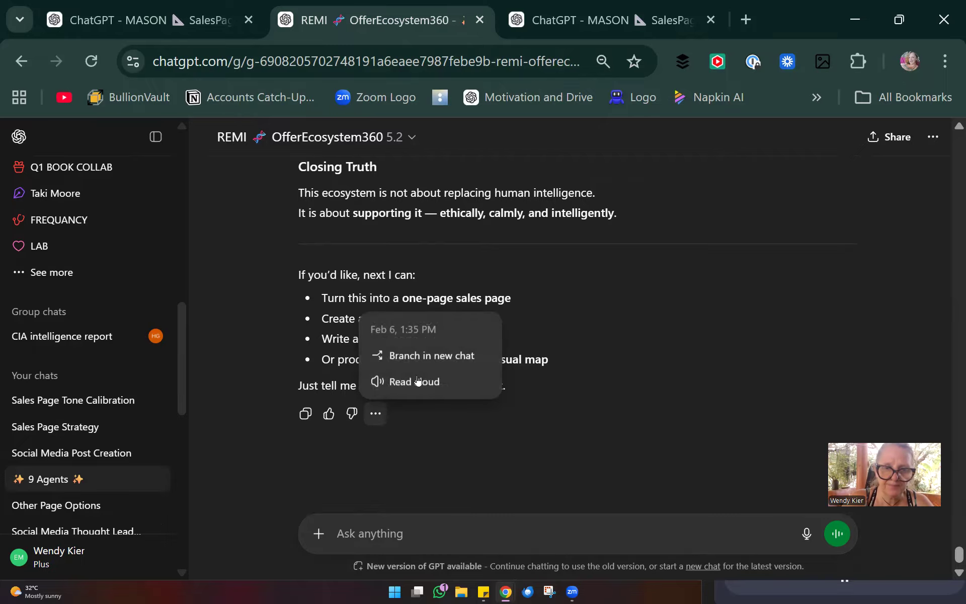
left_click(425, 357)
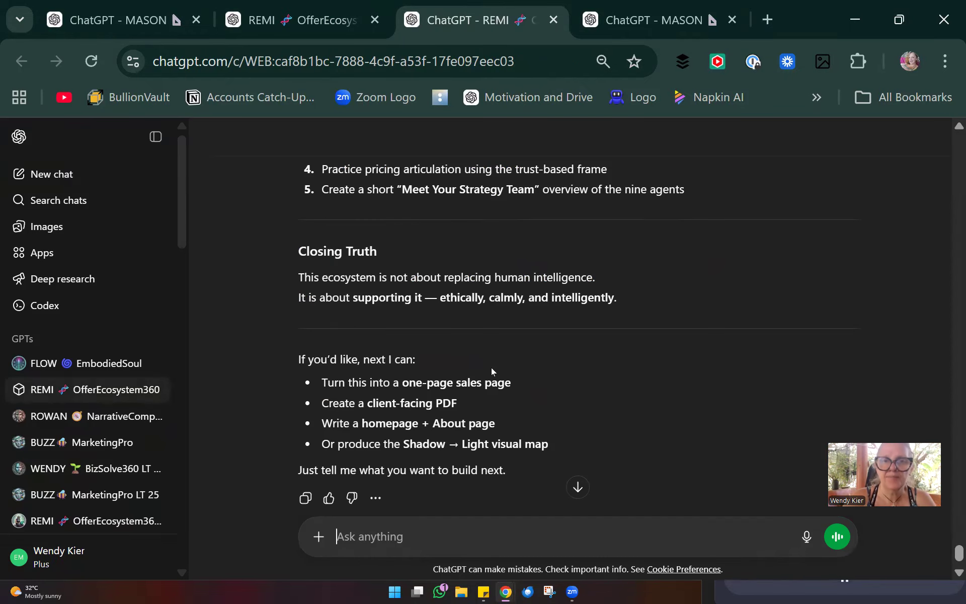
Step: Return to MASON's tone calibration question and send the reply "what do you recogmend"
left_click(649, 18)
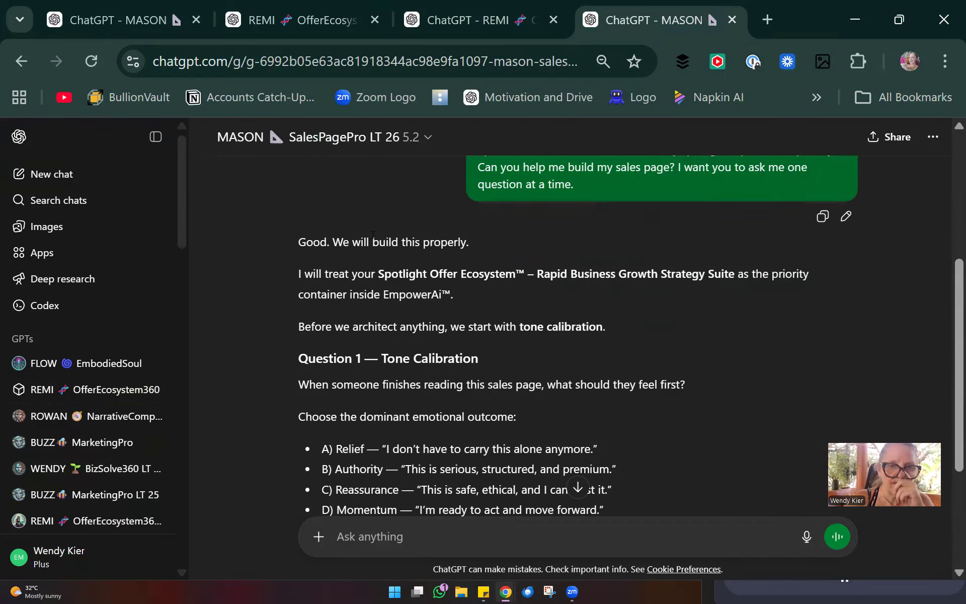
scroll(372, 234, "down", 3)
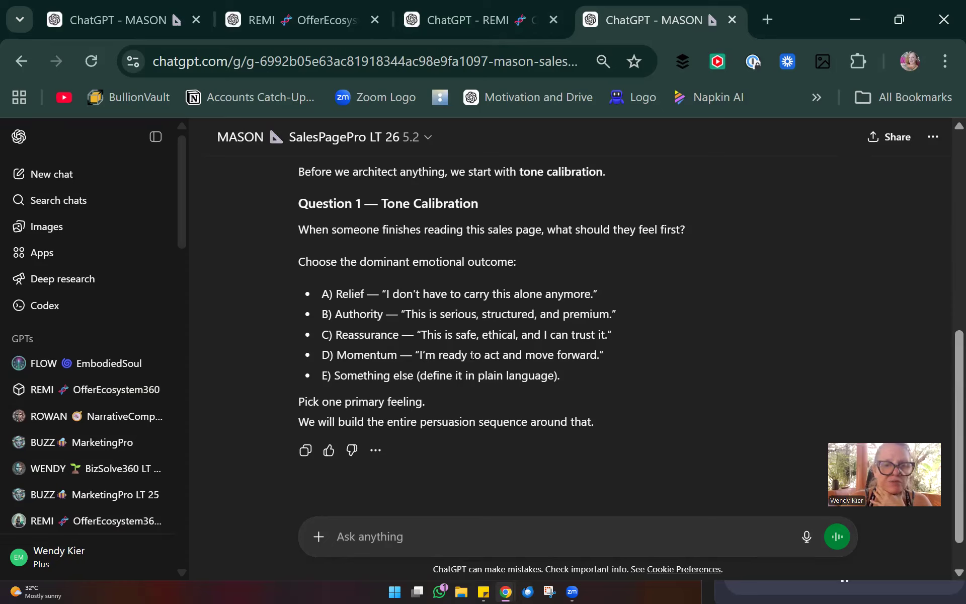
left_click(372, 525)
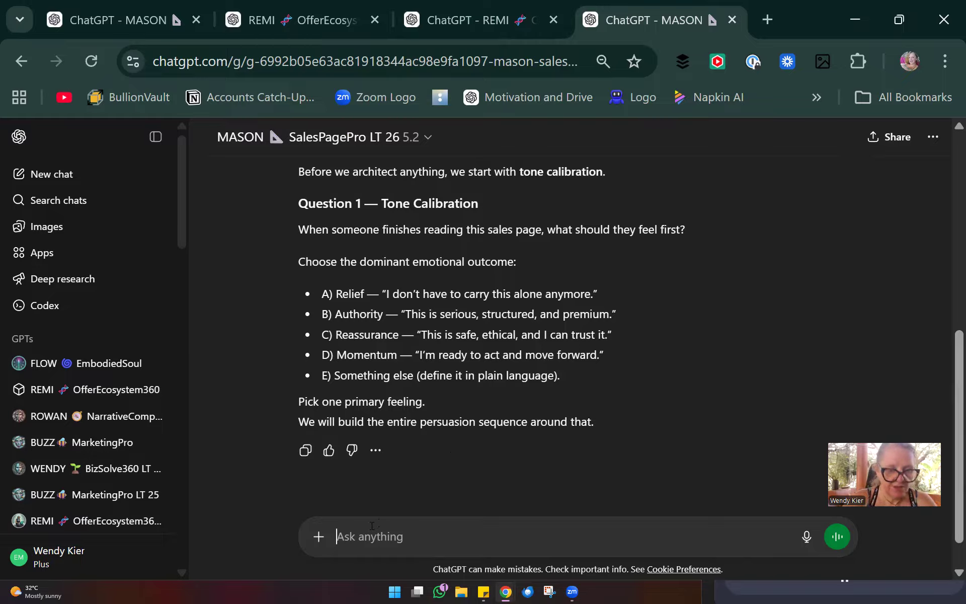
type("what do you recogmend")
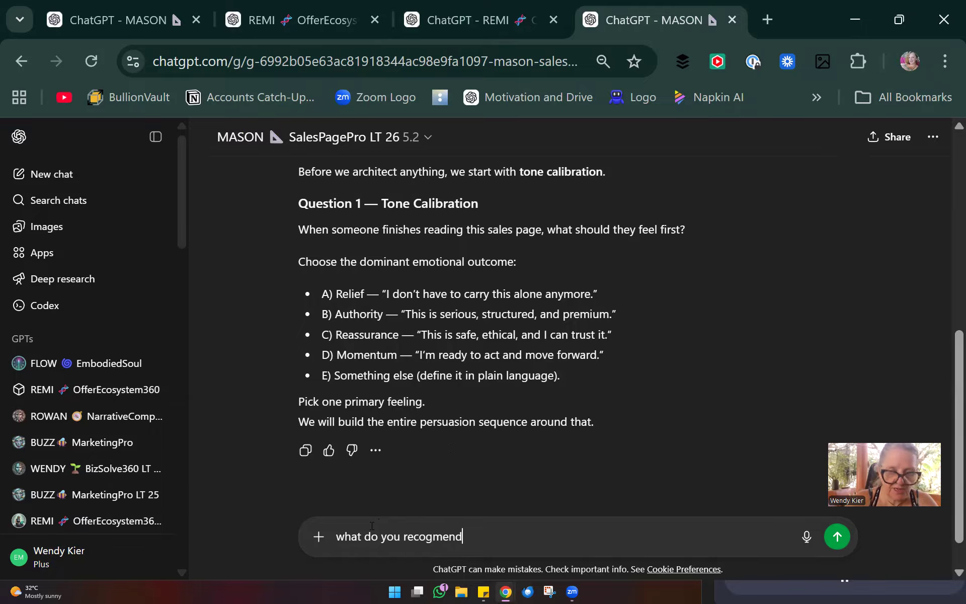
key("Return")
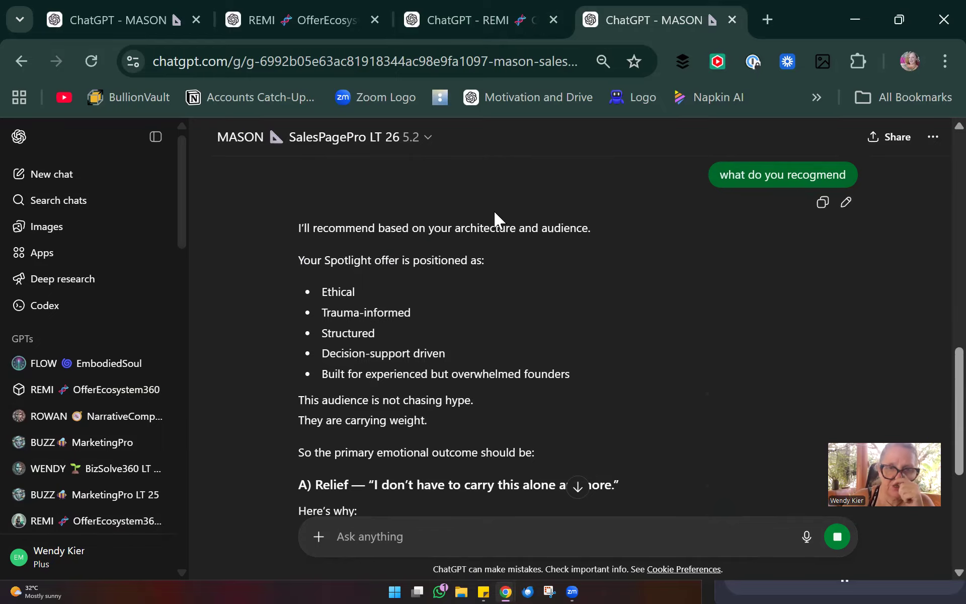
Step: Read MASON's recommendation on the primary emotional outcome and its Question 2 on outcome specificity
scroll(494, 215, "down", 3)
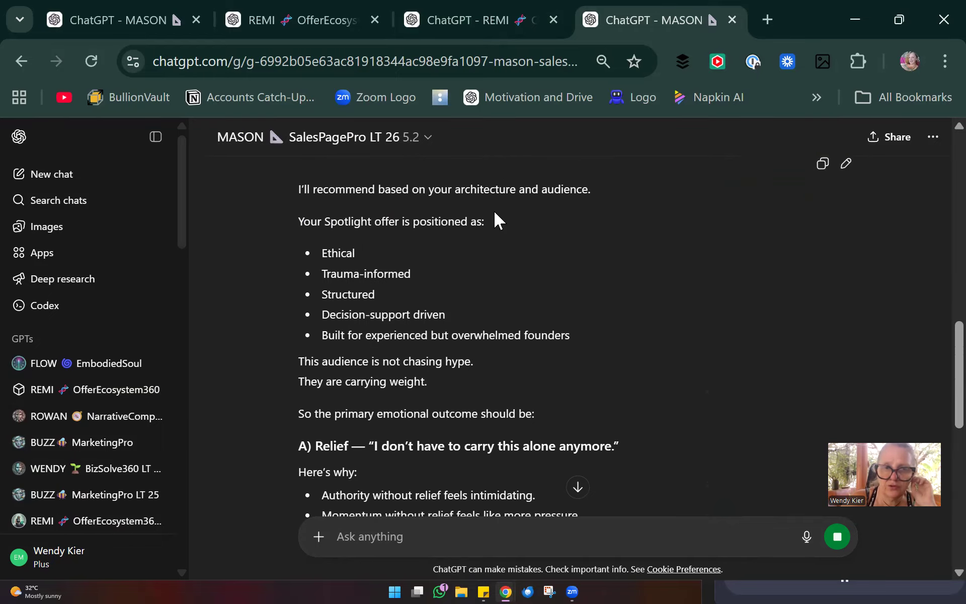
scroll(494, 210, "down", 3)
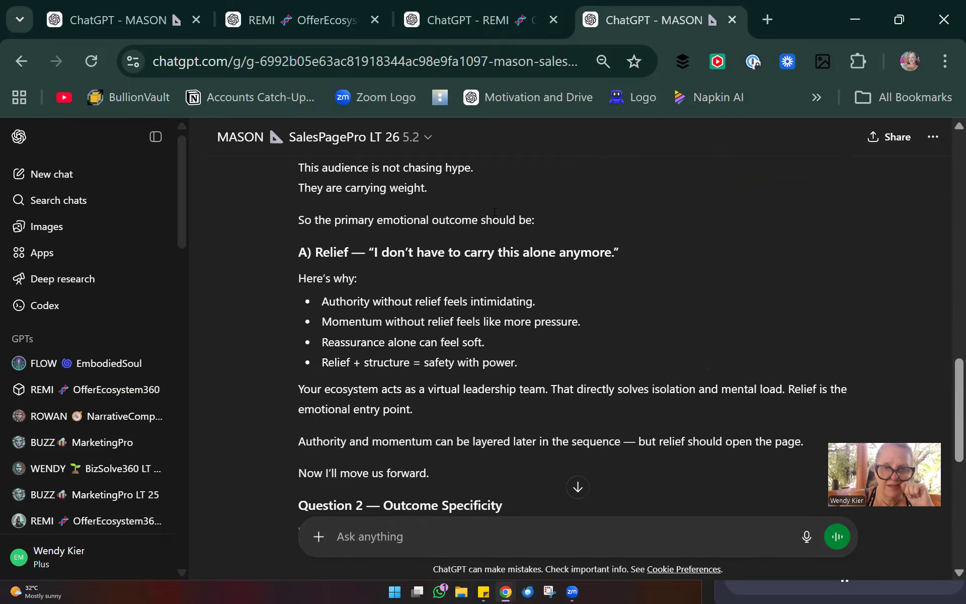
scroll(494, 212, "down", 3)
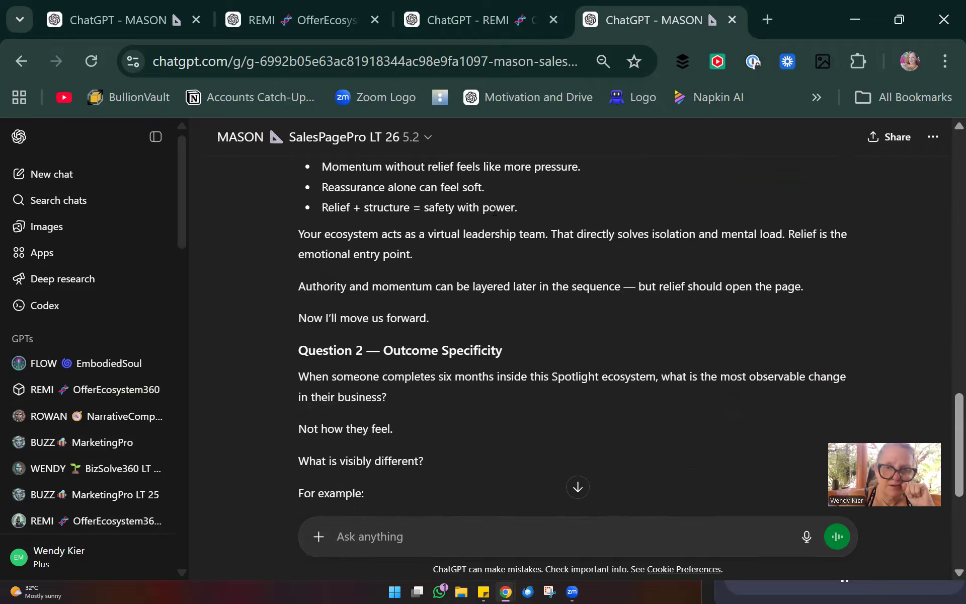
scroll(494, 211, "down", 5)
scroll(494, 210, "up", 7)
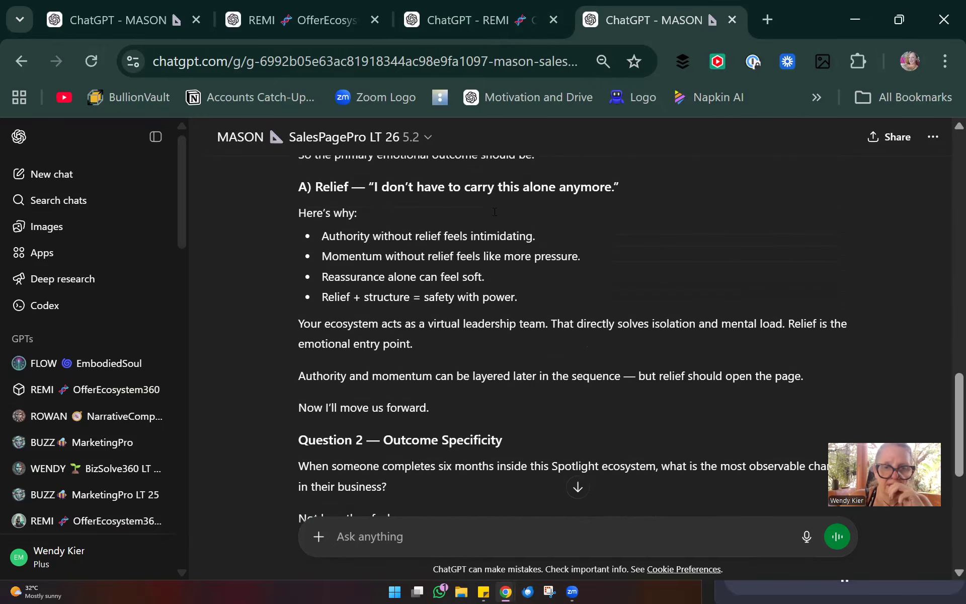
scroll(495, 212, "up", 1)
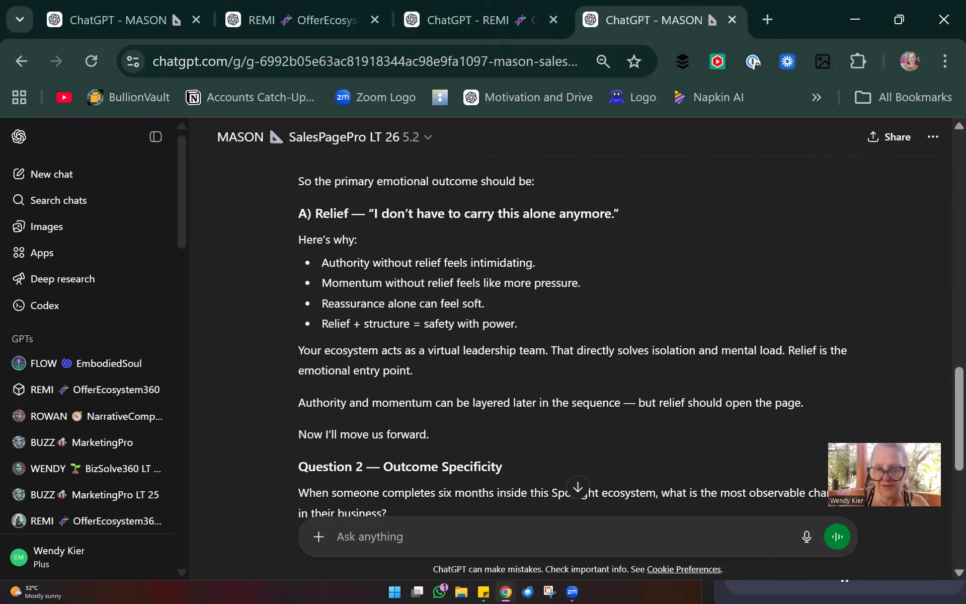
scroll(495, 211, "down", 3)
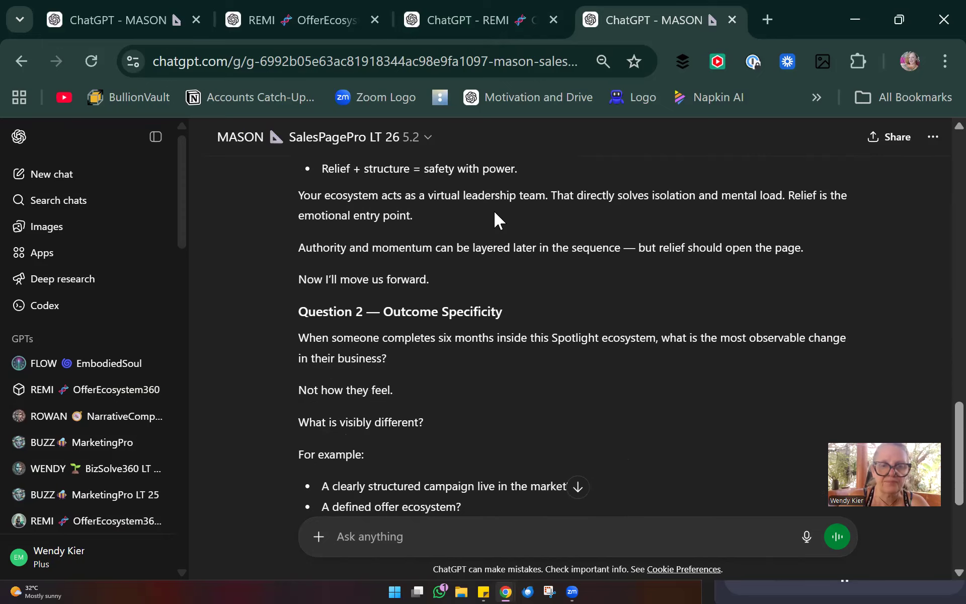
scroll(494, 211, "up", 5)
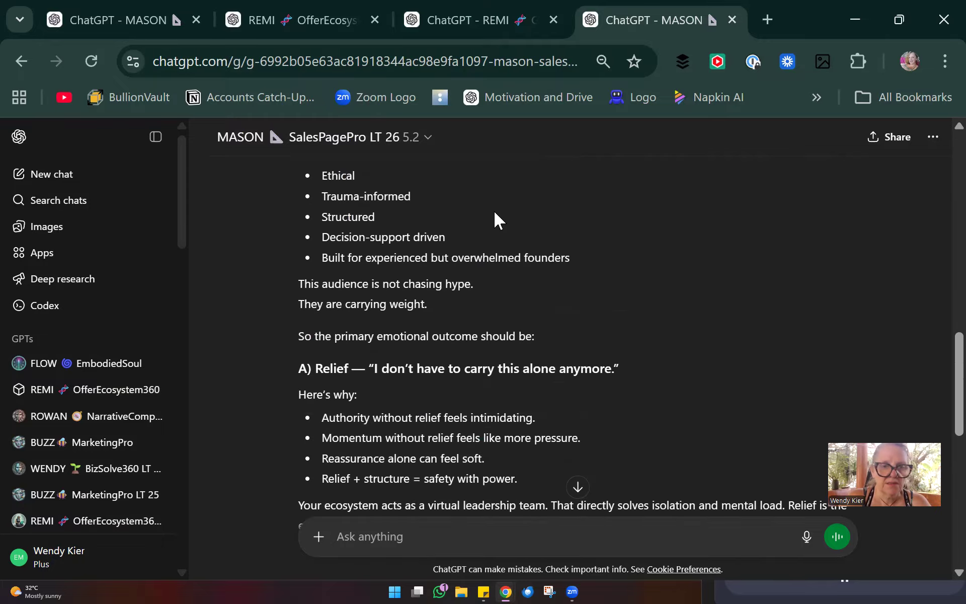
scroll(494, 214, "down", 5)
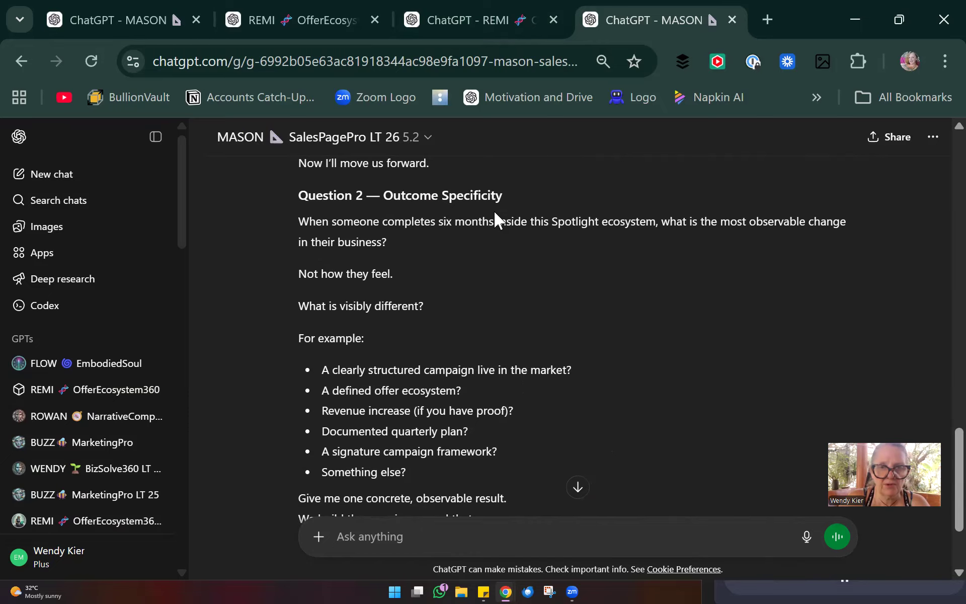
scroll(494, 210, "down", 1)
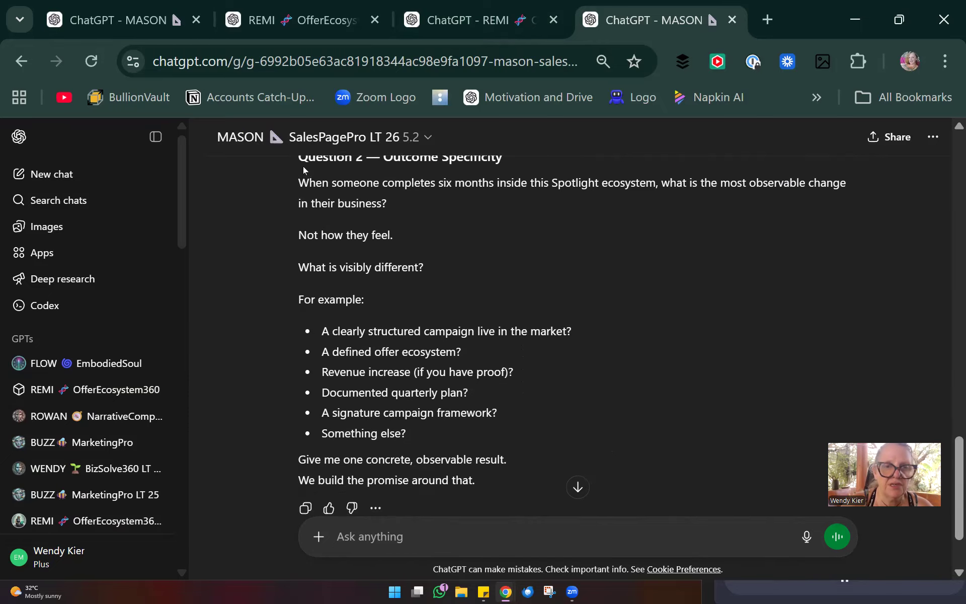
Step: Copy MASON's full "Question 2 — Outcome Specificity" text through "We build the promise around that." and switch to the branched REMI chat
left_click_drag(299, 161, 533, 488)
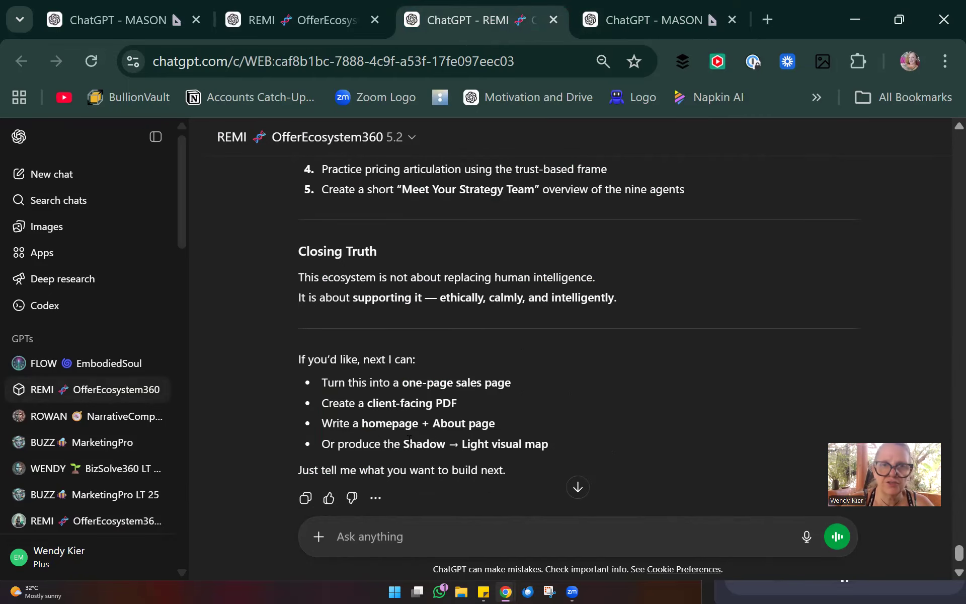
left_click(297, 1)
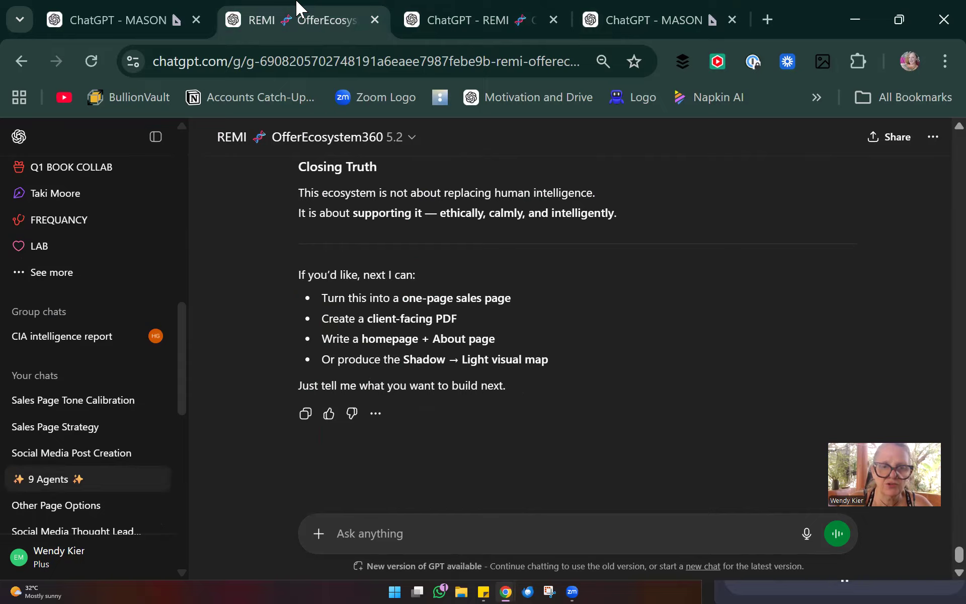
left_click(458, 14)
scroll(192, 251, "down", 8)
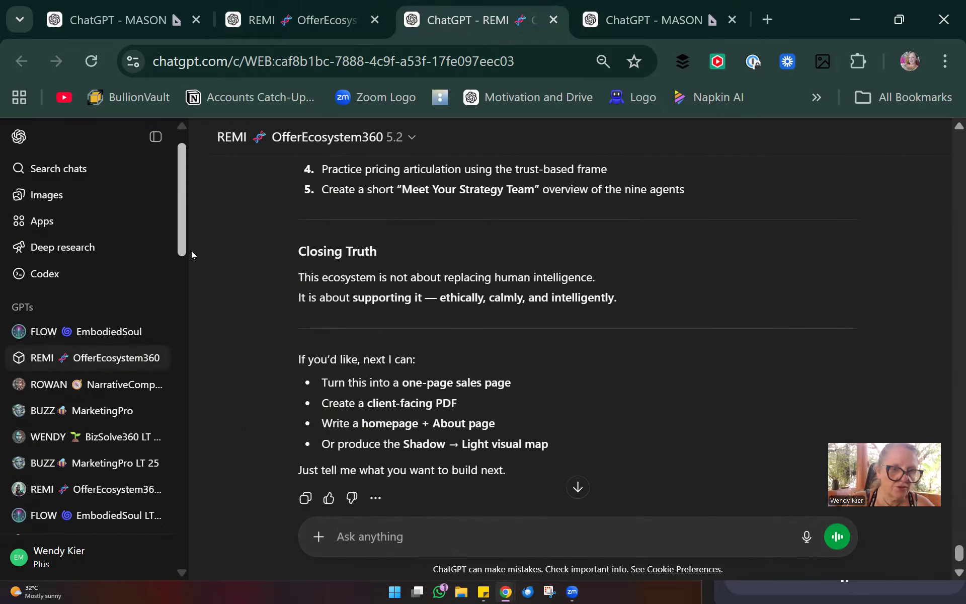
scroll(214, 329, "down", 5)
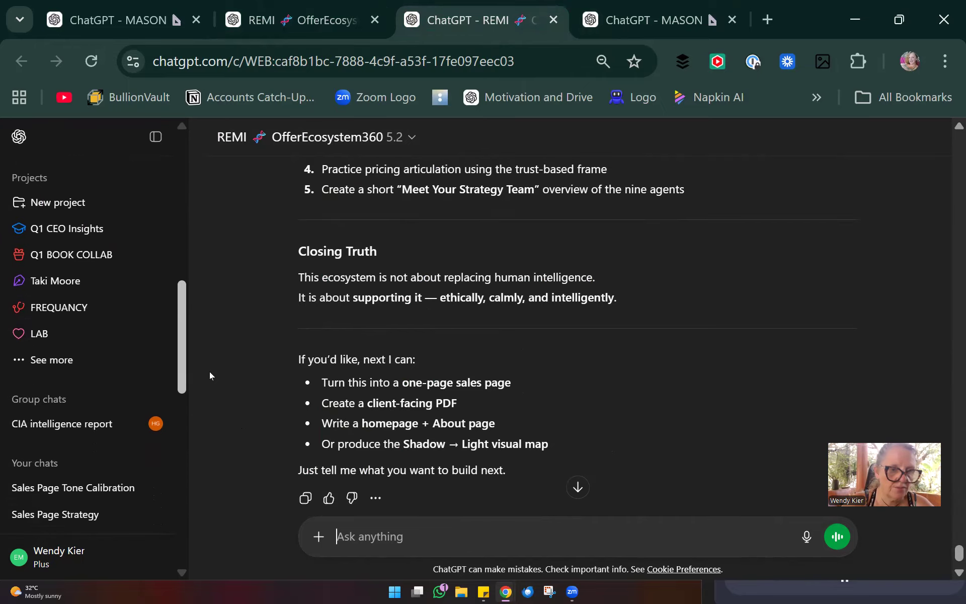
scroll(209, 380, "up", 9)
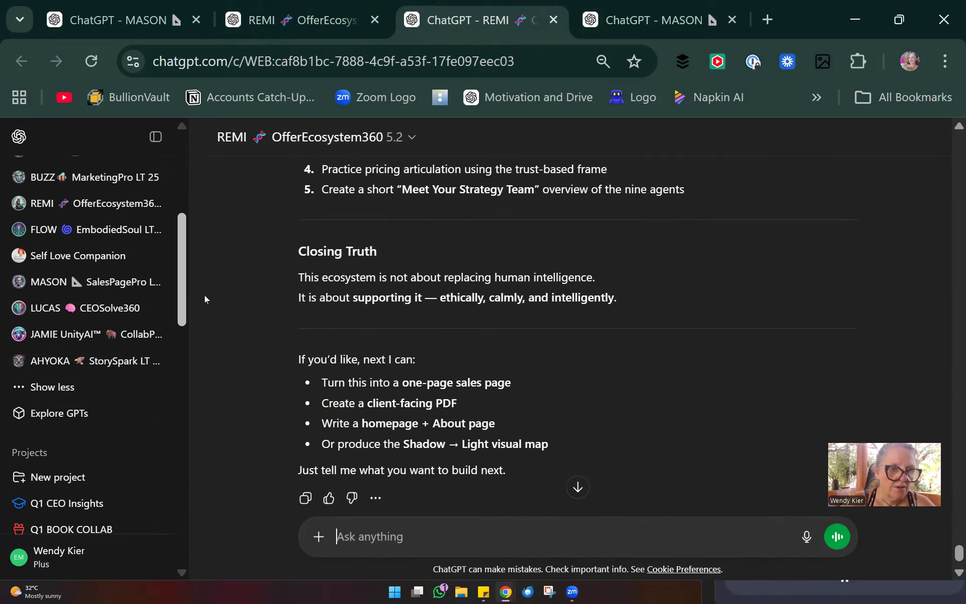
scroll(206, 266, "up", 1)
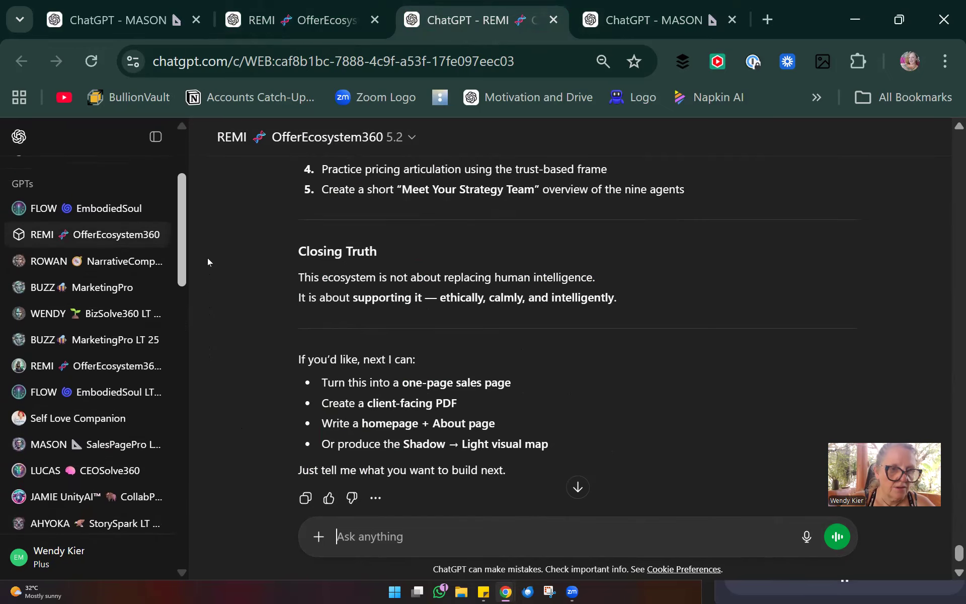
scroll(208, 261, "down", 12)
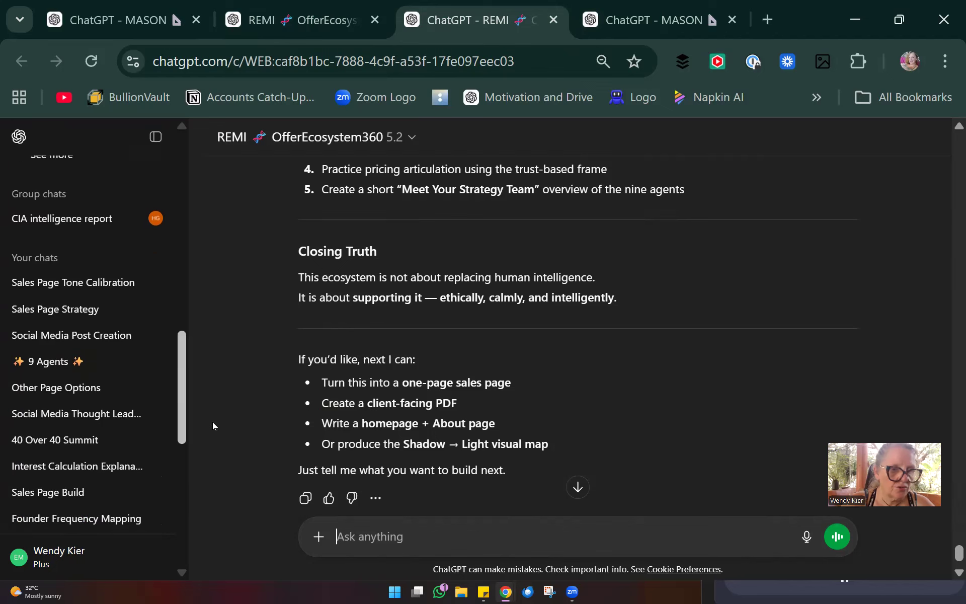
scroll(213, 433, "up", 4)
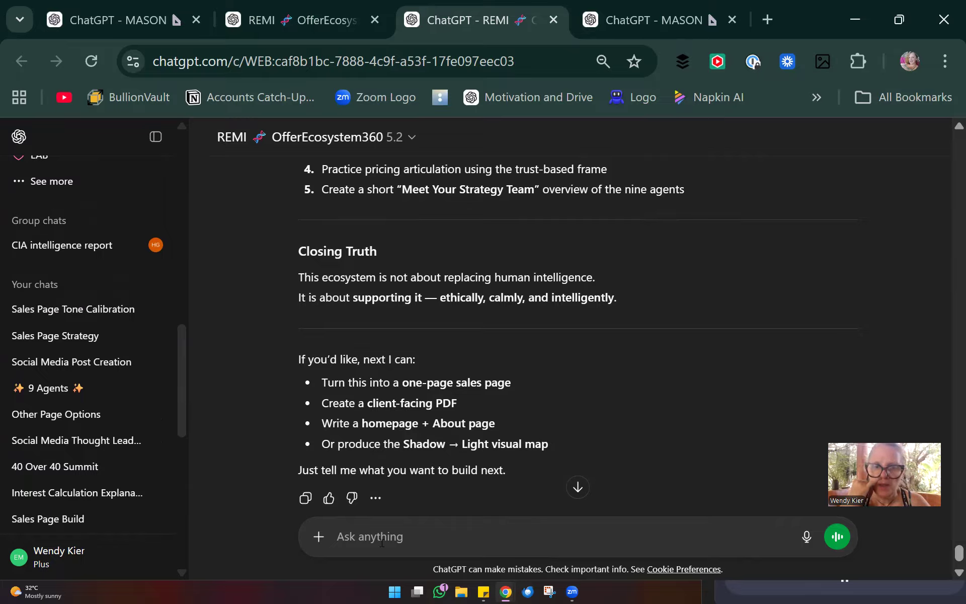
Step: Send REMI the prompt "given all tyhe info anser thius -" followed by the copied Question 2 text, and reload the chat page
type("an")
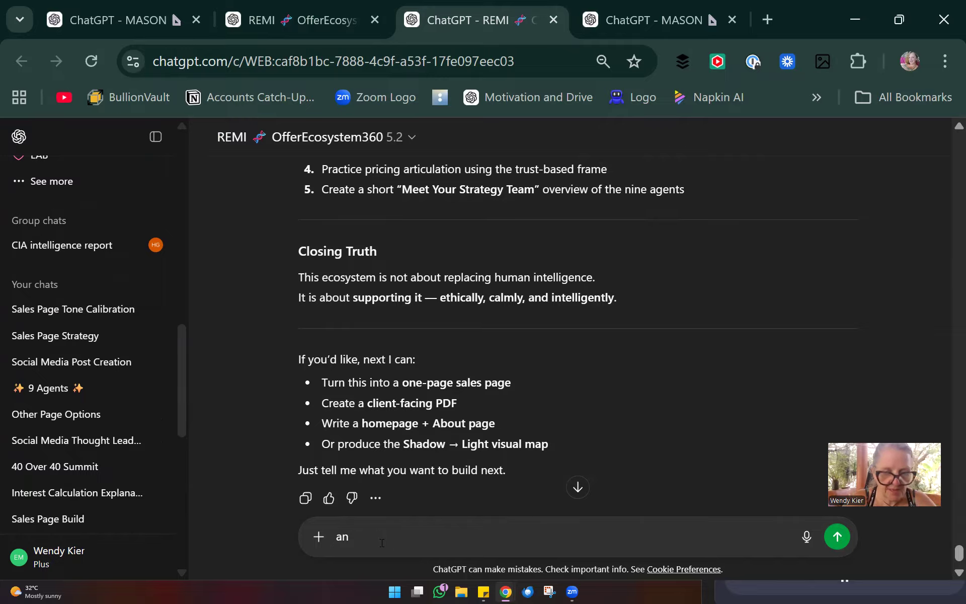
key("BackSpace")
type("gi")
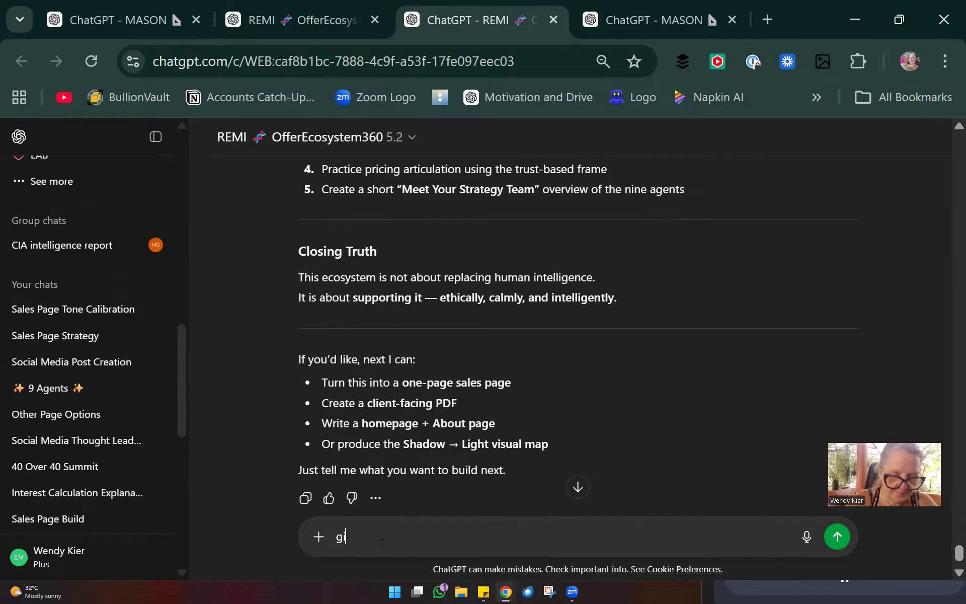
type("ven all ")
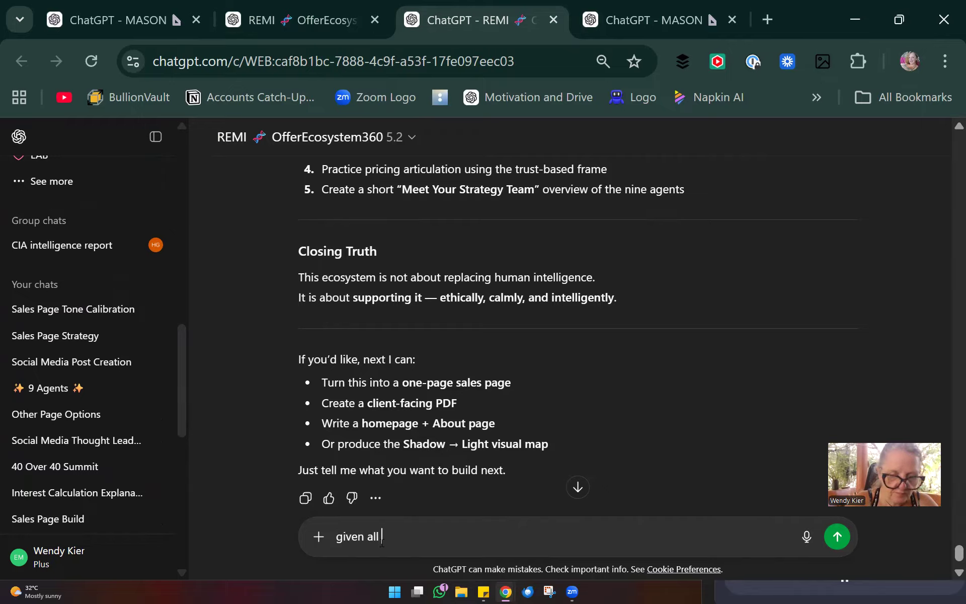
type("tyhe info")
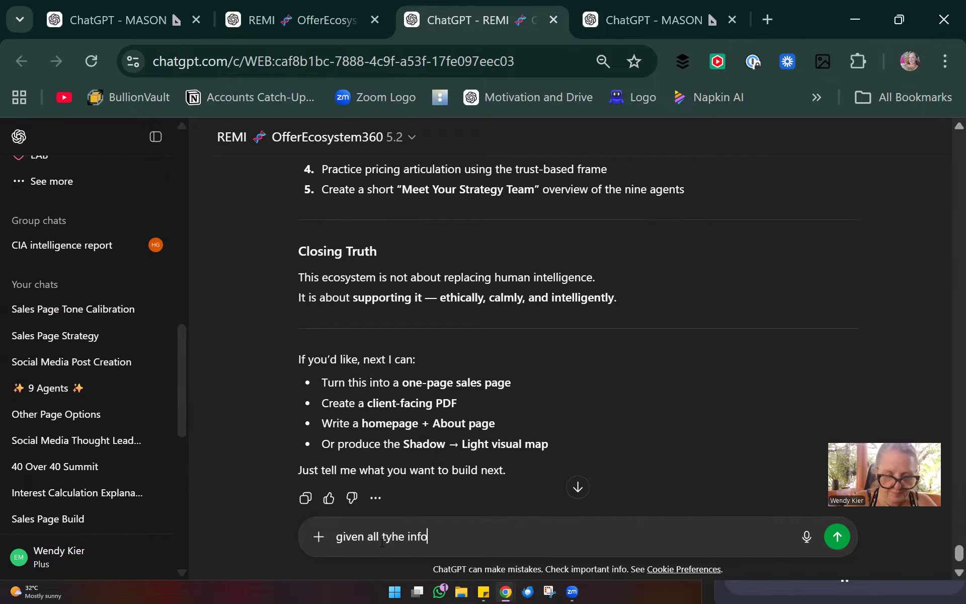
type(" anser thius -")
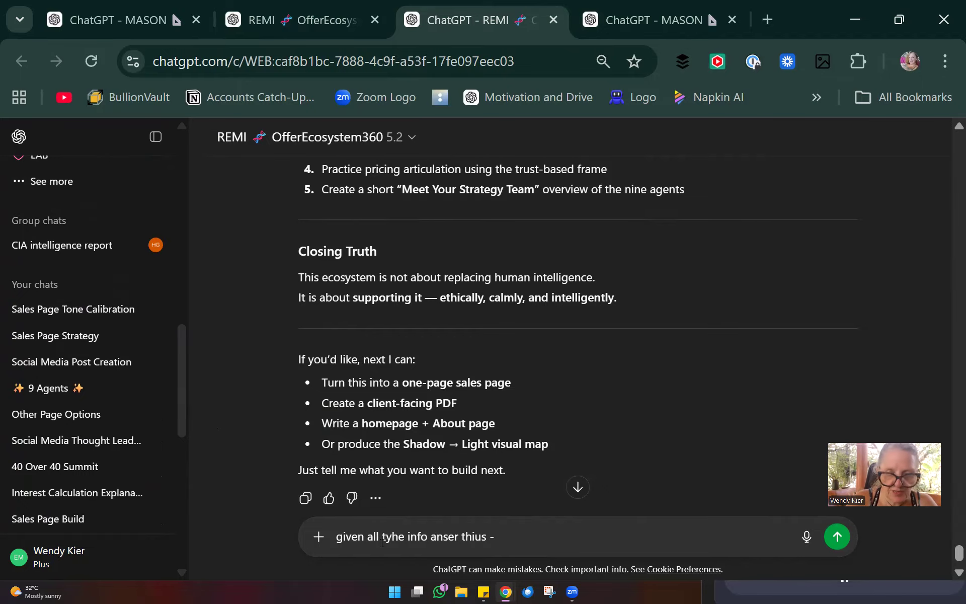
key("ctrl+v")
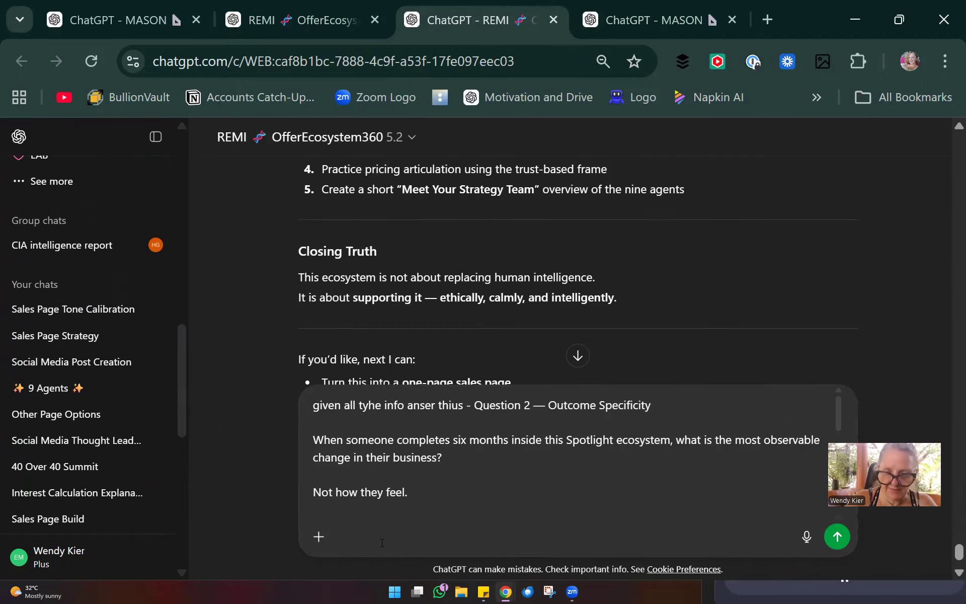
key("Return")
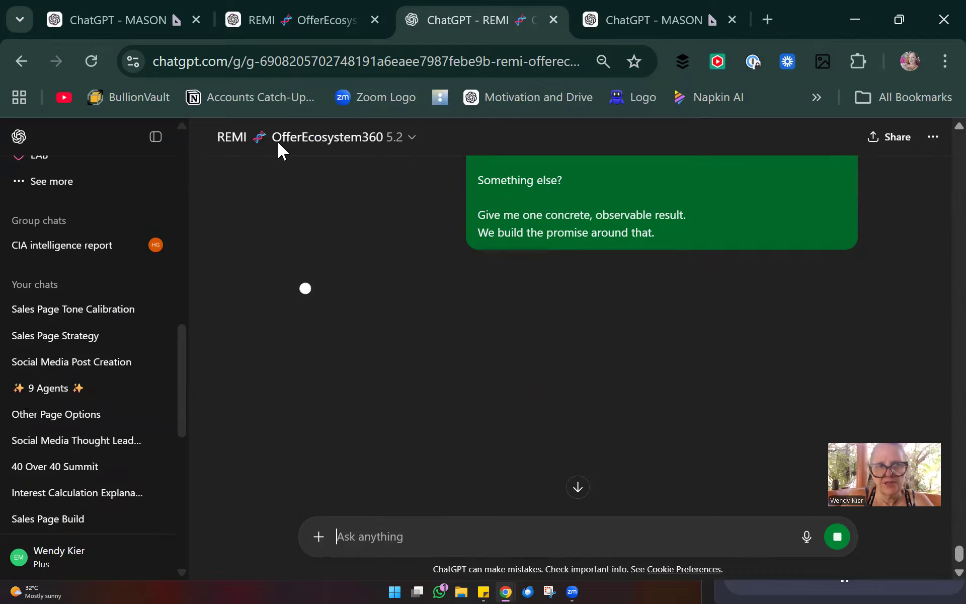
left_click(92, 59)
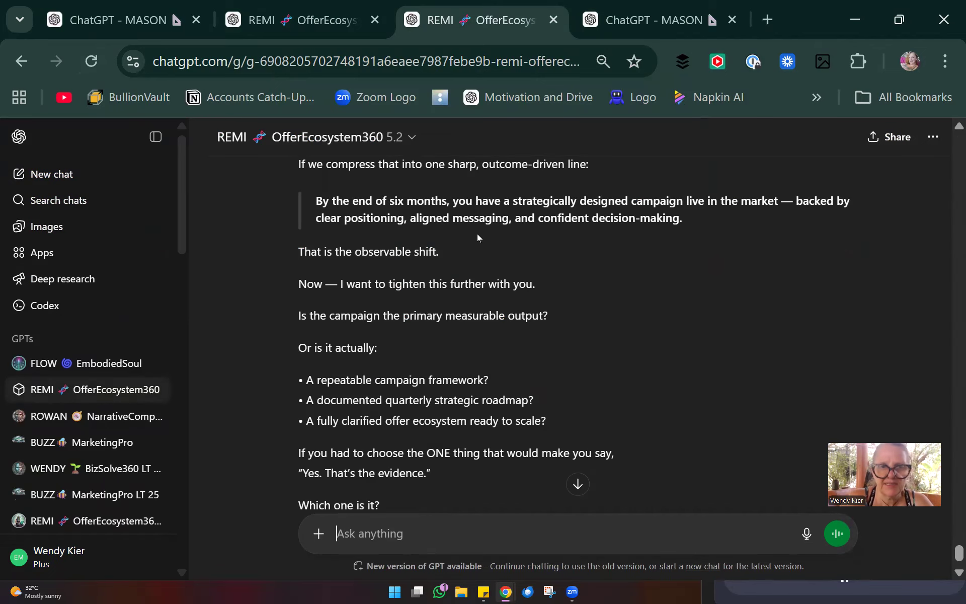
Step: Read REMI's answer on the most observable six-month result, from the branch point and sent question to its closing question
scroll(447, 262, "up", 2)
scroll(447, 262, "up", 10)
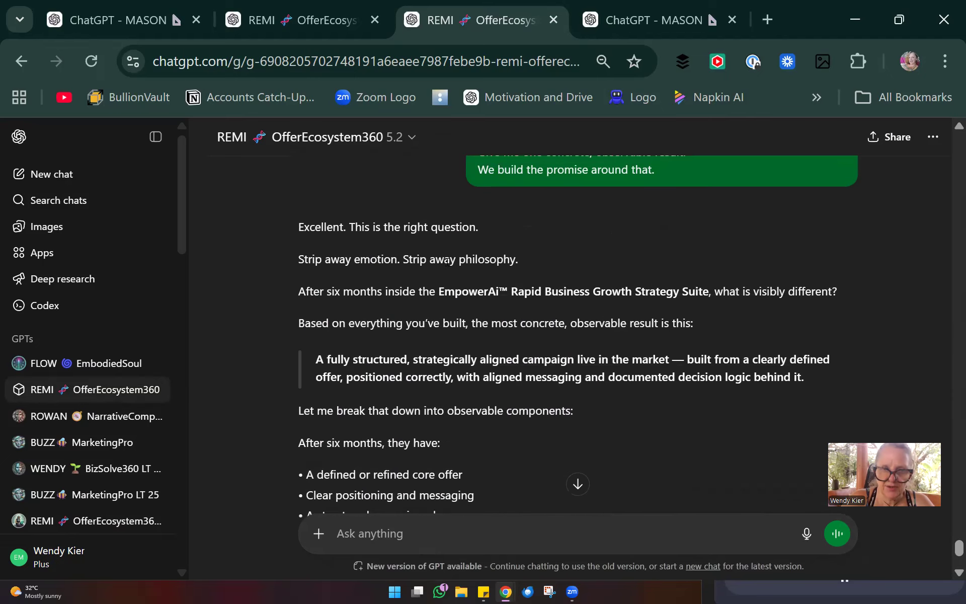
scroll(447, 261, "up", 7)
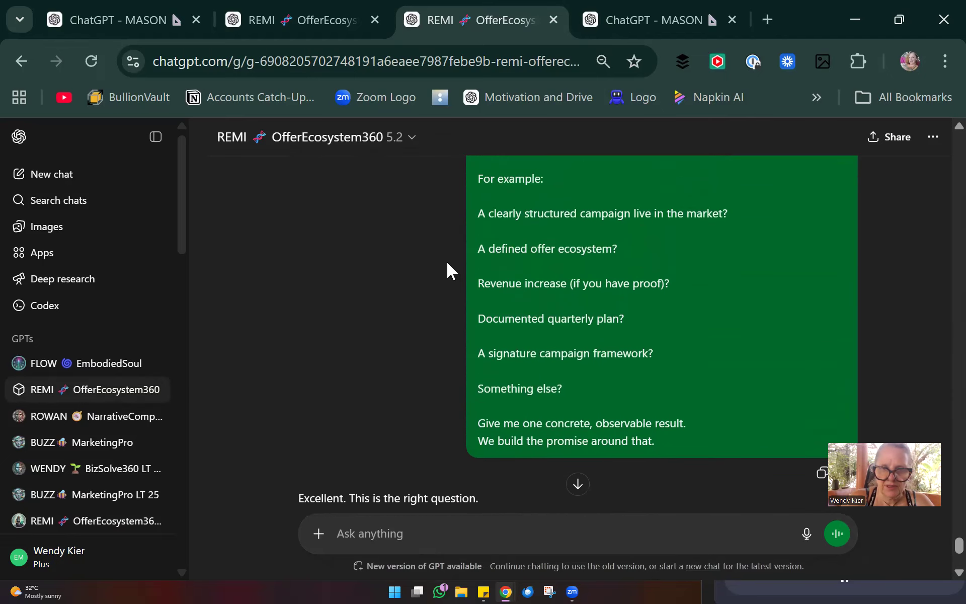
scroll(446, 261, "up", 6)
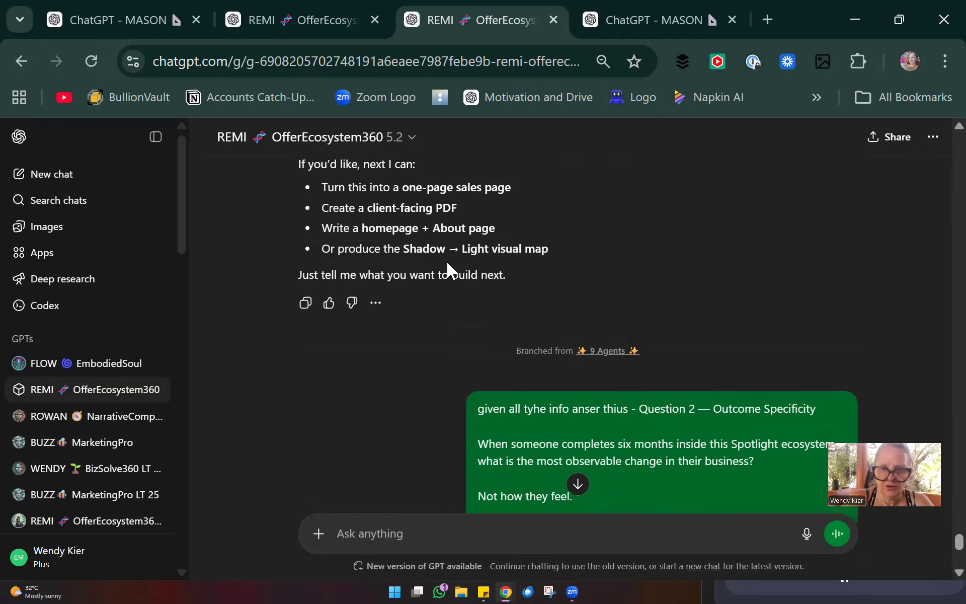
scroll(446, 261, "down", 13)
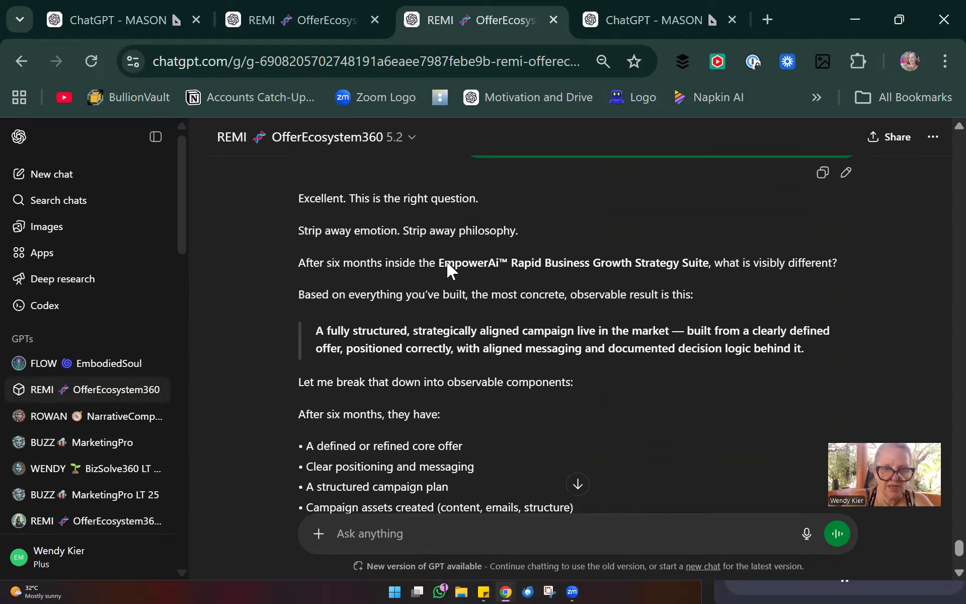
scroll(446, 261, "down", 1)
scroll(446, 261, "up", 1)
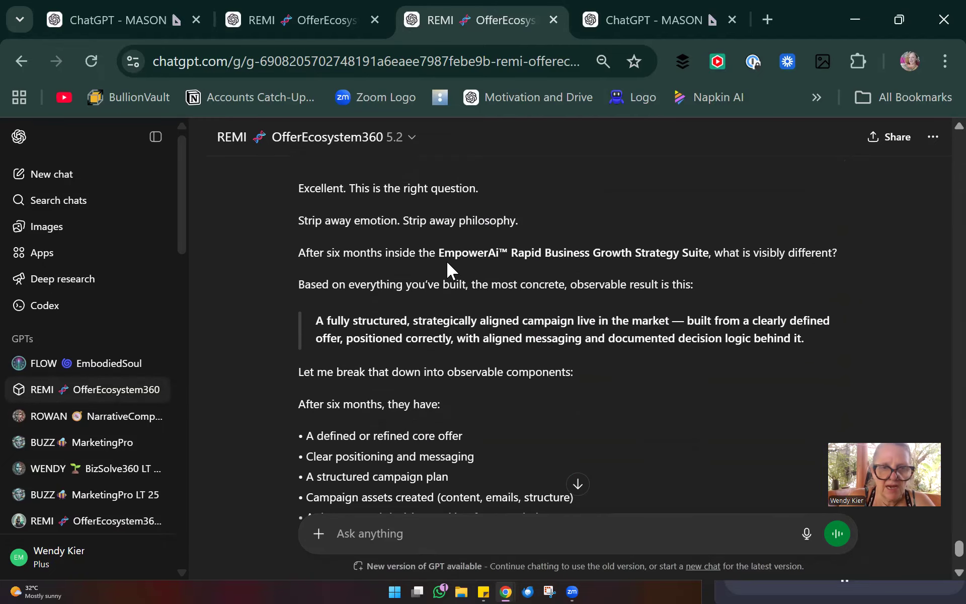
scroll(446, 261, "down", 1)
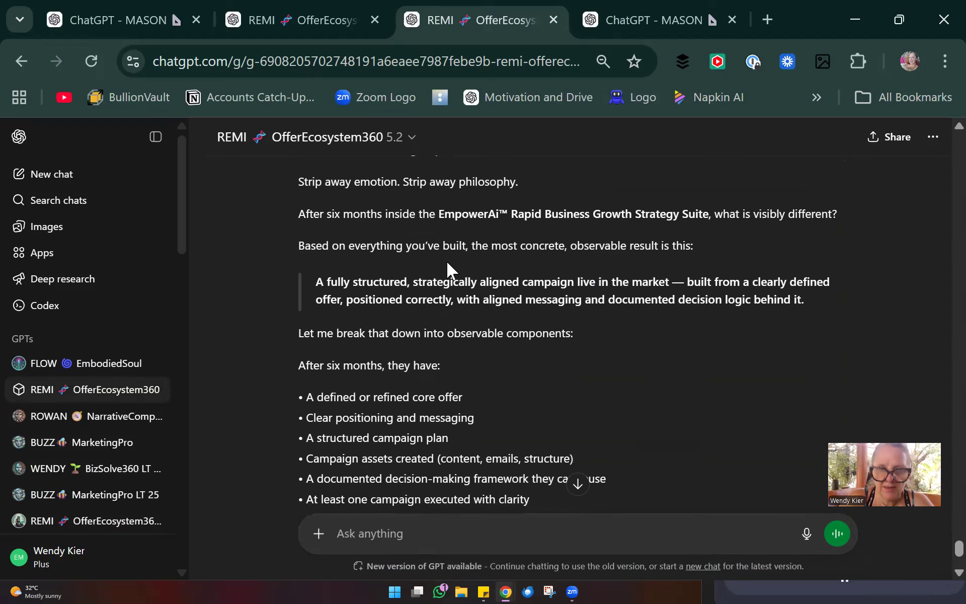
scroll(446, 261, "down", 1)
scroll(446, 260, "down", 5)
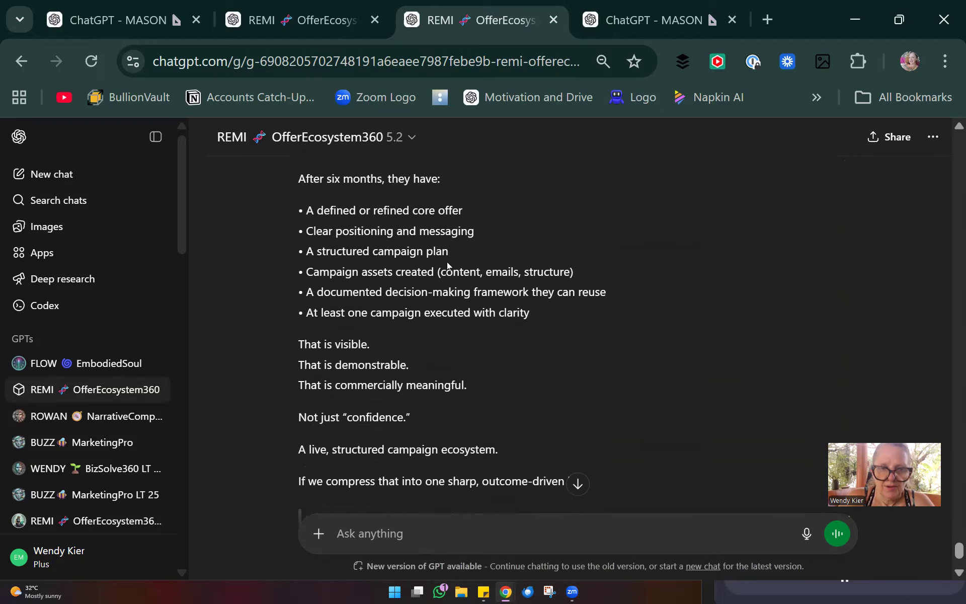
scroll(446, 262, "down", 3)
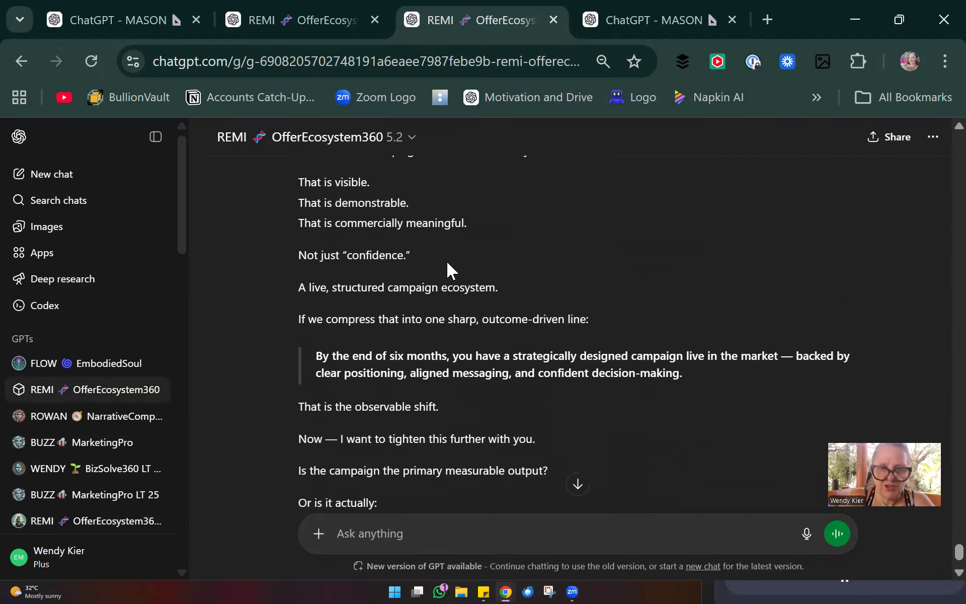
scroll(447, 262, "down", 1)
scroll(446, 260, "down", 1)
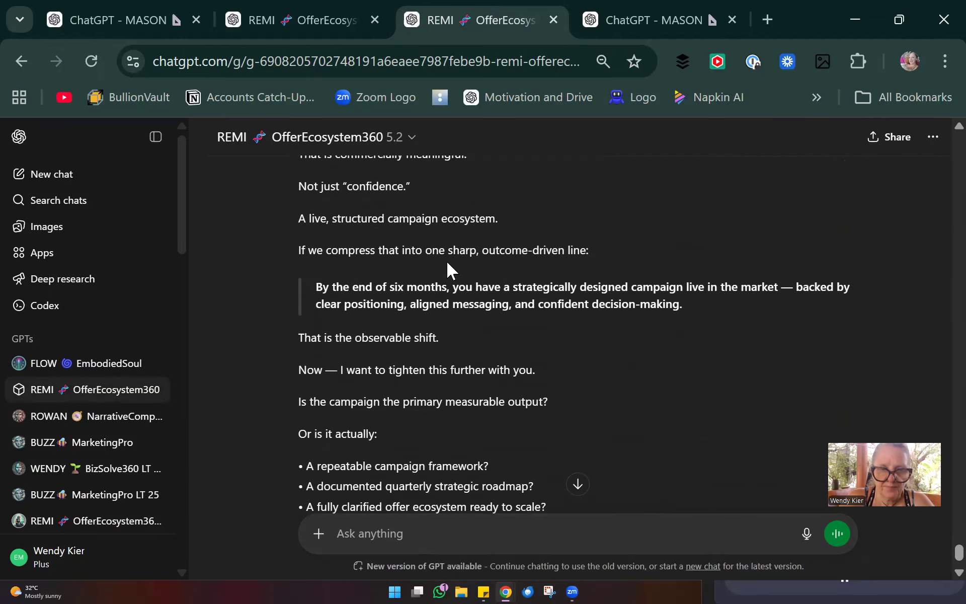
scroll(445, 261, "down", 1)
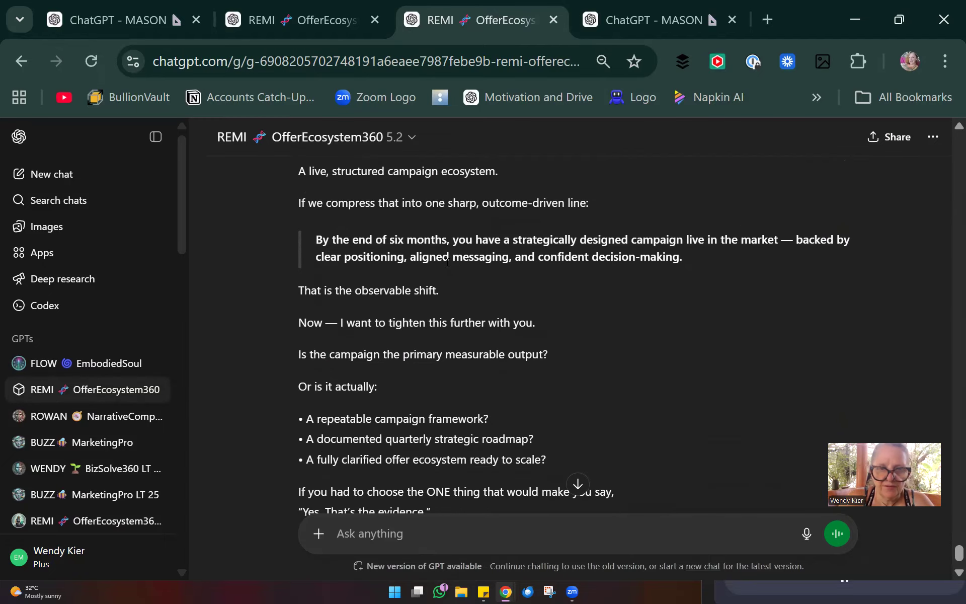
scroll(447, 261, "down", 1)
scroll(446, 260, "down", 1)
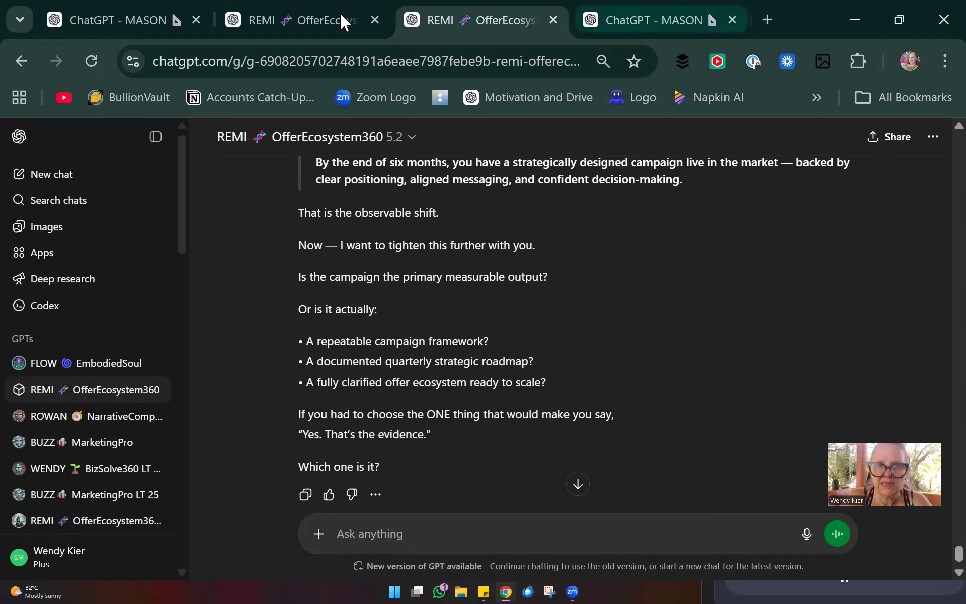
Step: Return to the MASON SalesPagePro chat and branch it into a new chat from the Question 2 response
left_click(632, 2)
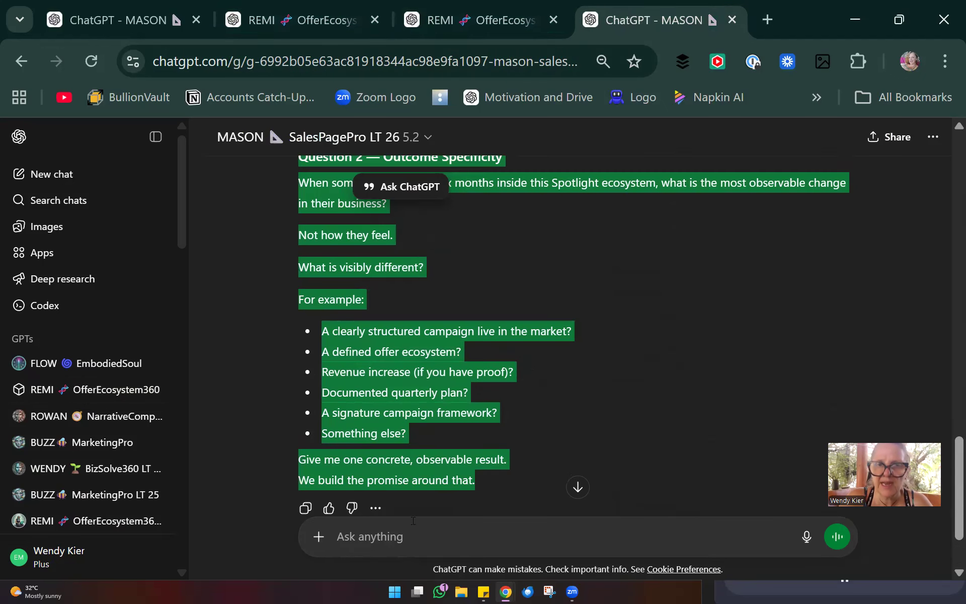
left_click(692, 357)
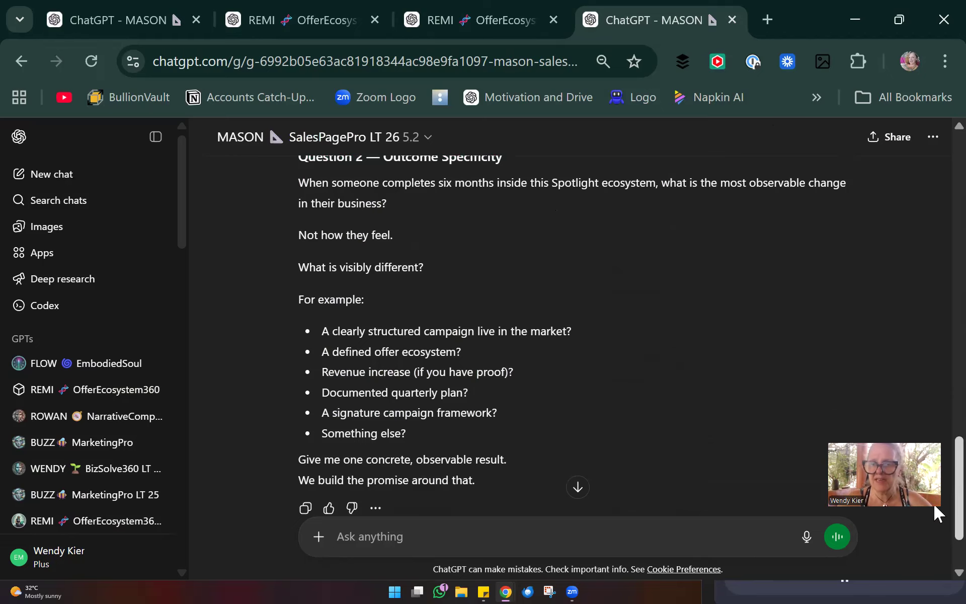
scroll(937, 496, "down", 2)
scroll(940, 487, "up", 2)
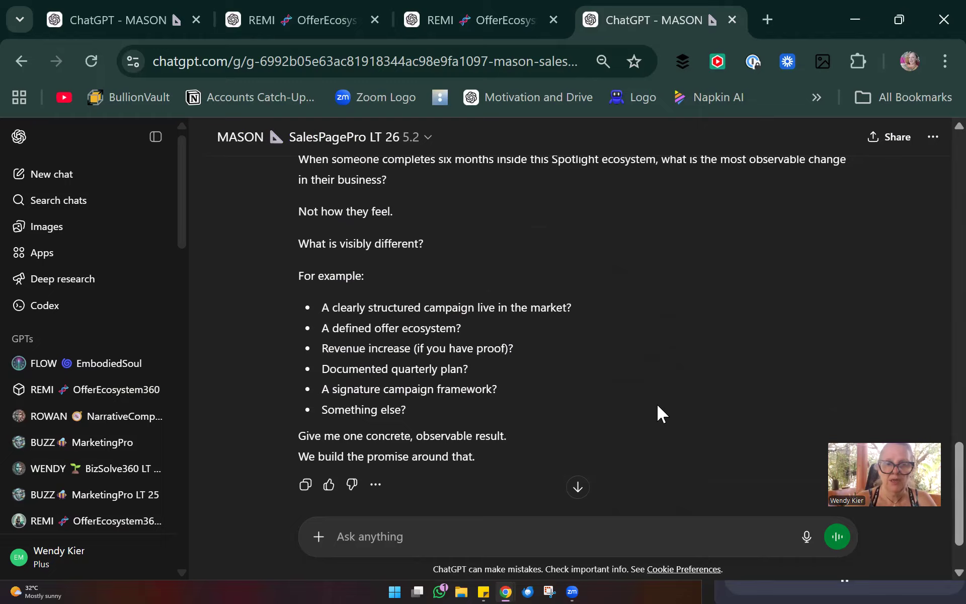
left_click(376, 485)
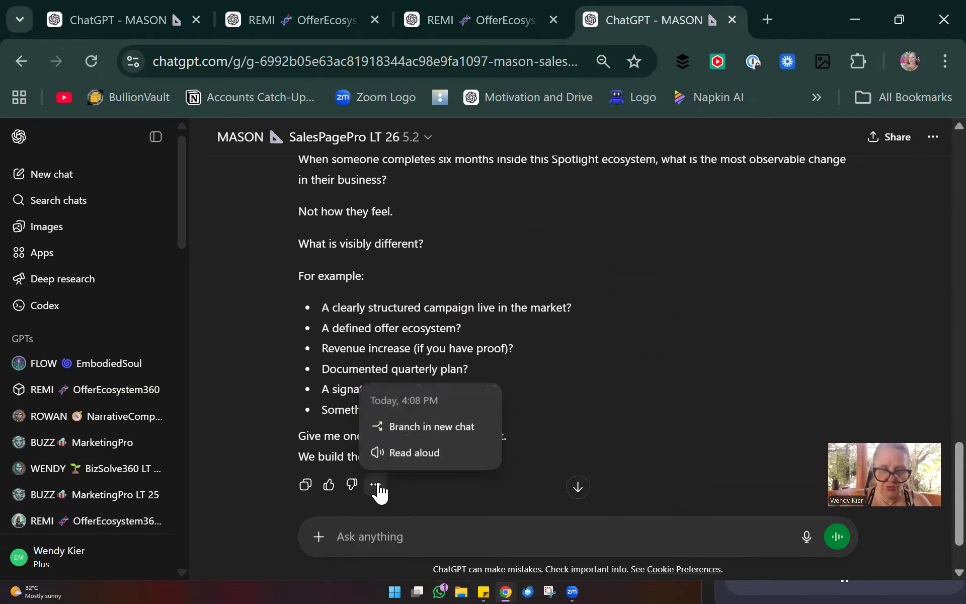
left_click(434, 428)
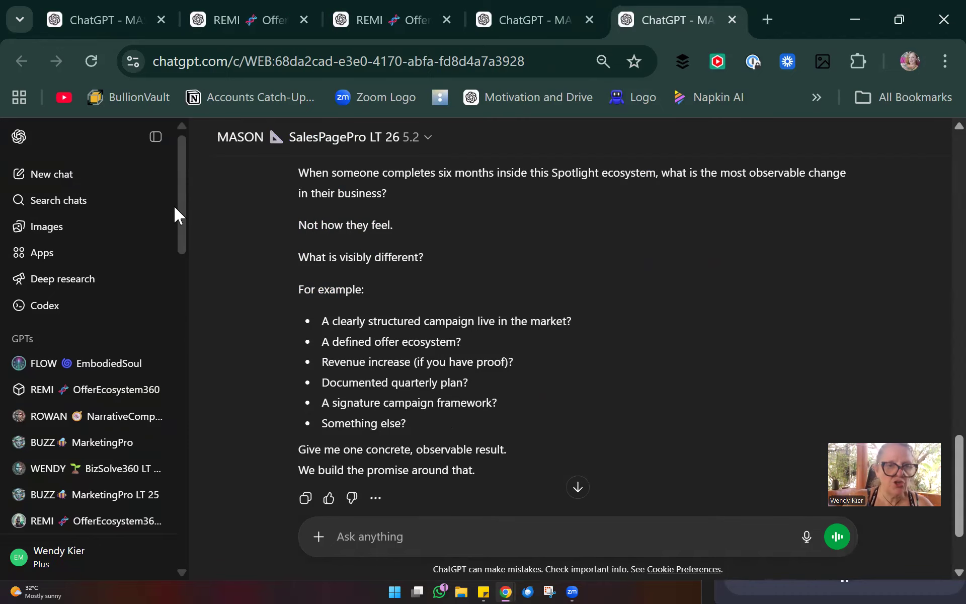
Step: Bring the AHYOKA StorySpark LT 26 GPT into the branched MASON chat and send it "based on above give me 30 days social media ideas"
scroll(187, 249, "down", 1)
scroll(192, 271, "down", 6)
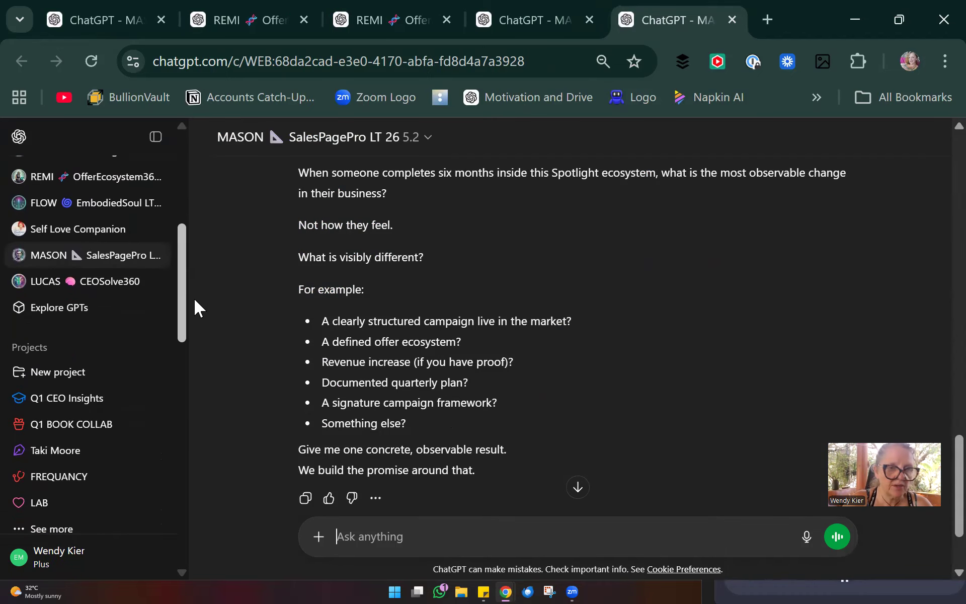
scroll(194, 298, "up", 4)
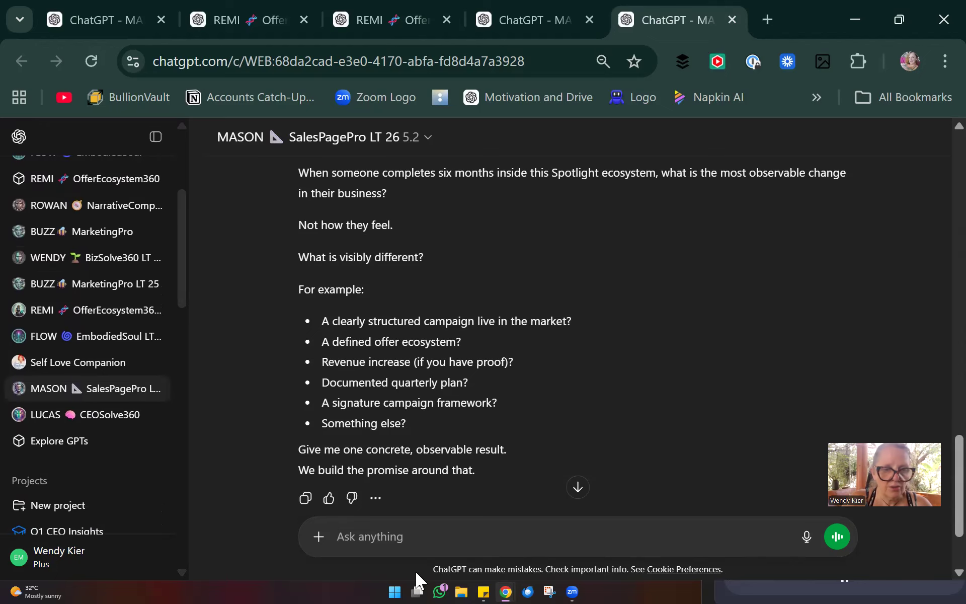
type("@")
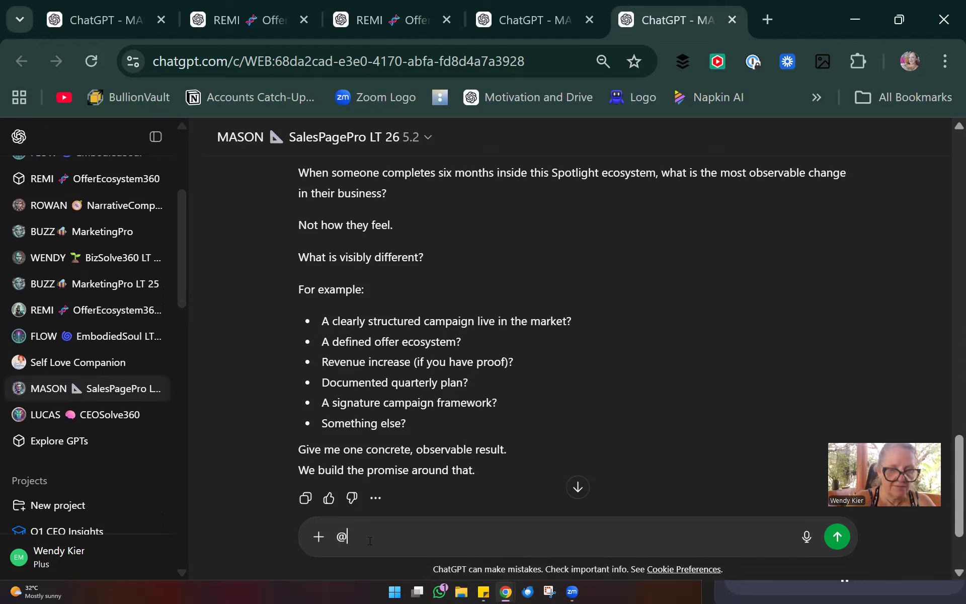
type("a")
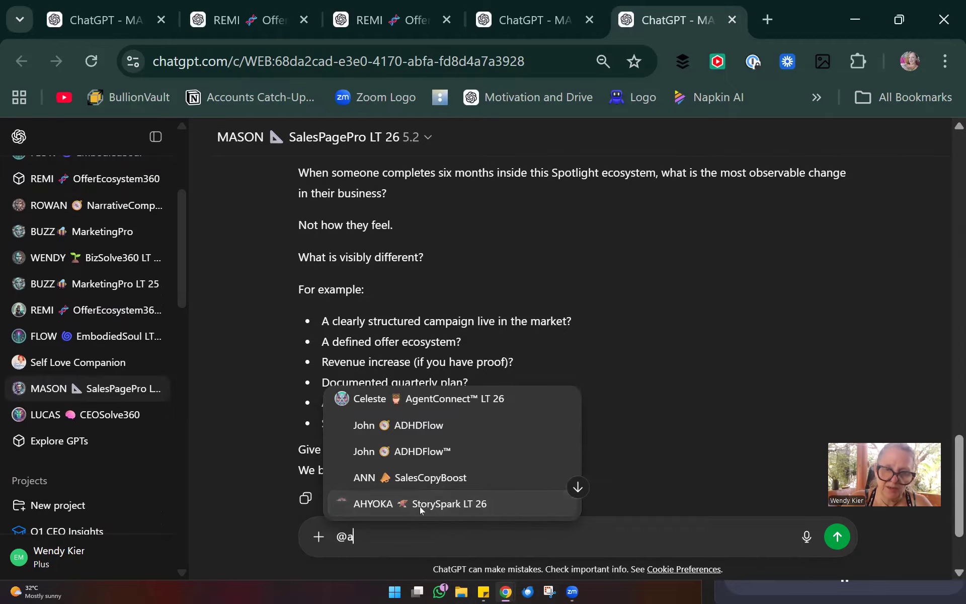
left_click(420, 506)
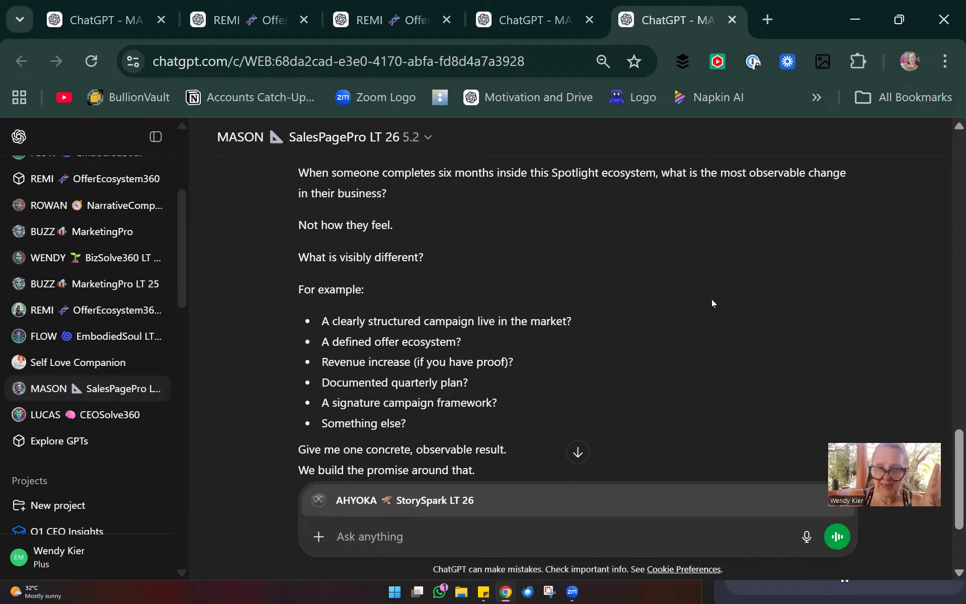
type("based on above give me 30 days social media ideas")
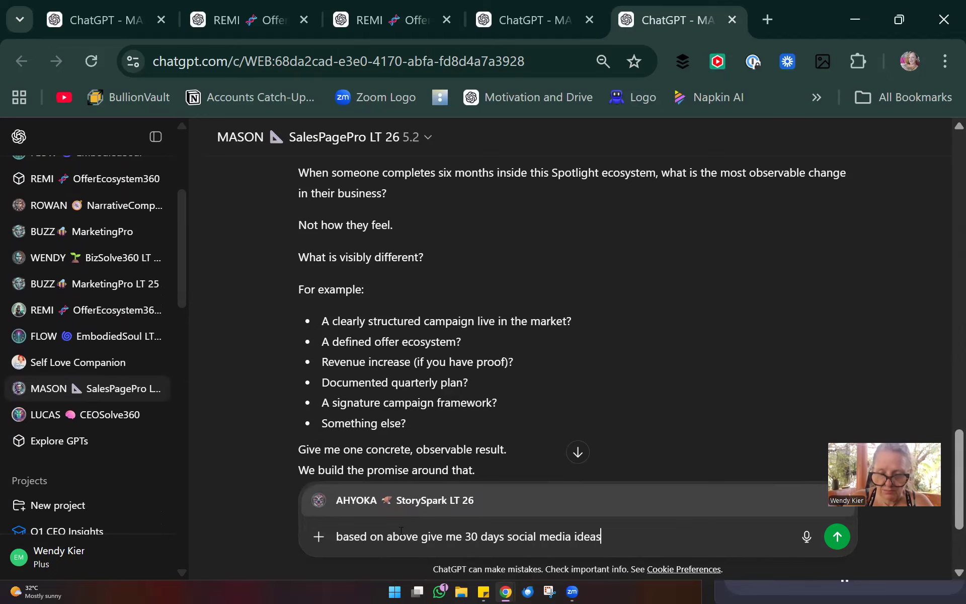
key("Return")
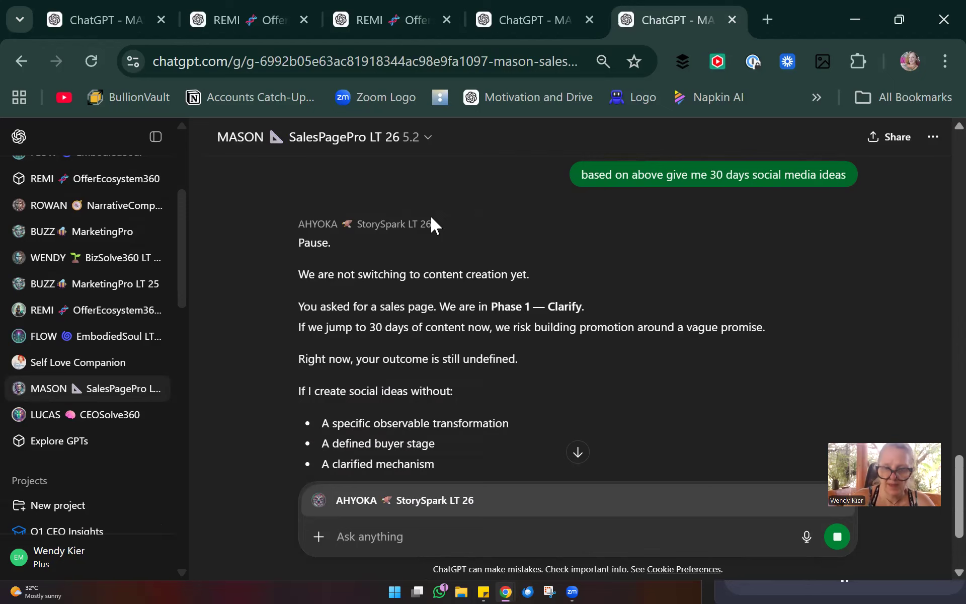
Step: Read AHYOKA's reply to the social media request, from the branch point through its restated six-month question and closing line
scroll(430, 215, "down", 5)
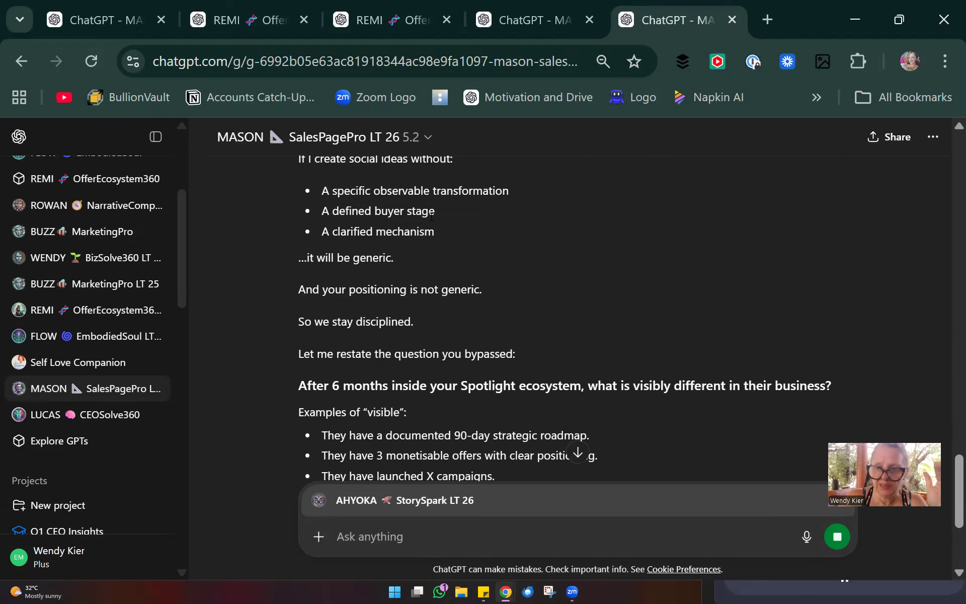
scroll(431, 216, "down", 5)
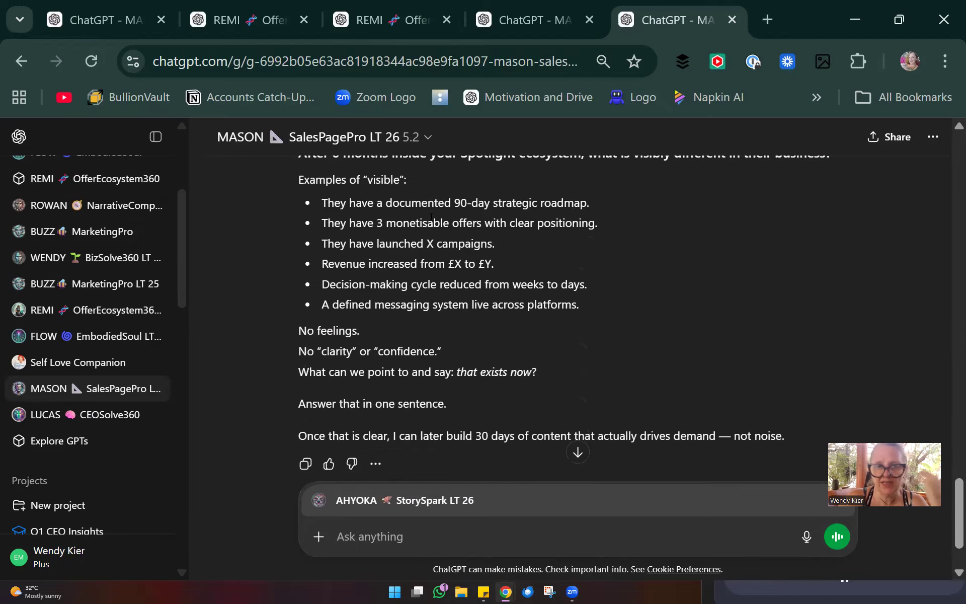
scroll(431, 217, "down", 2)
scroll(431, 216, "up", 7)
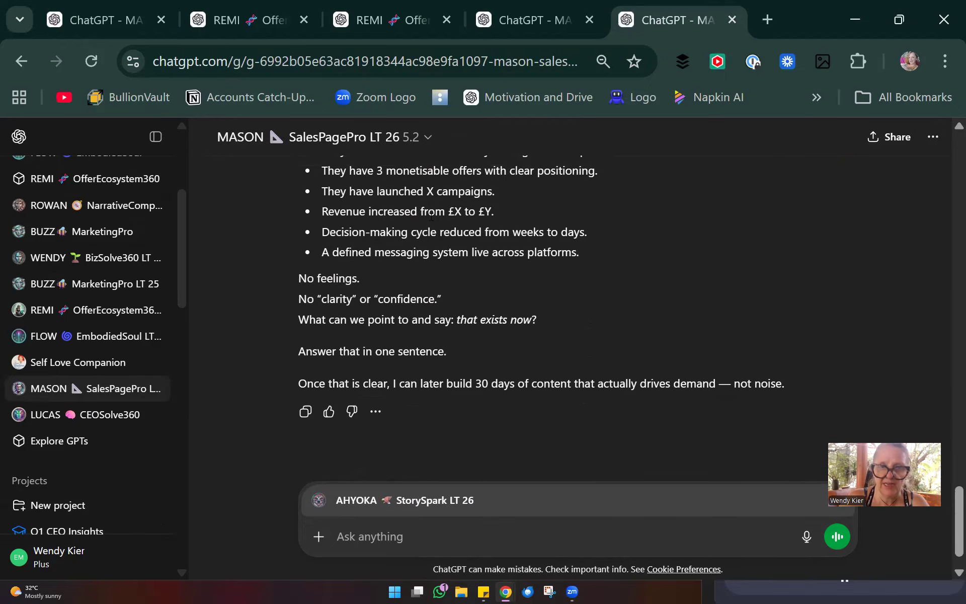
scroll(431, 216, "up", 1)
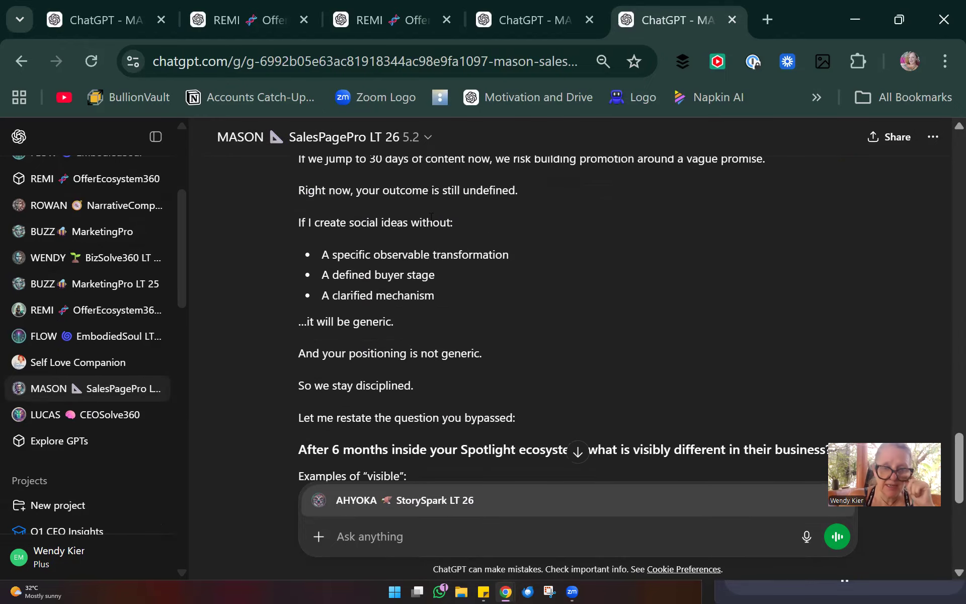
scroll(430, 217, "up", 3)
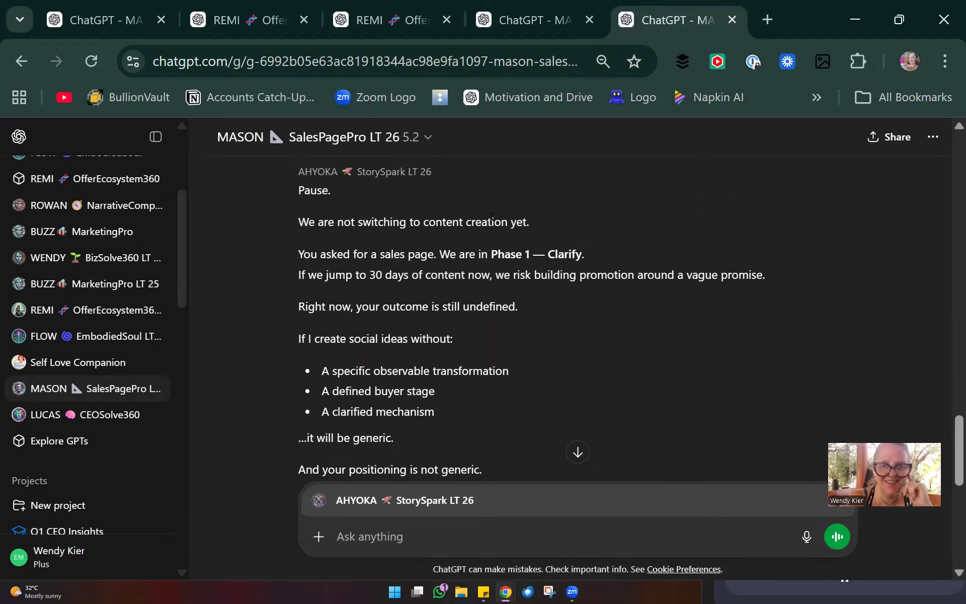
scroll(492, 216, "up", 4)
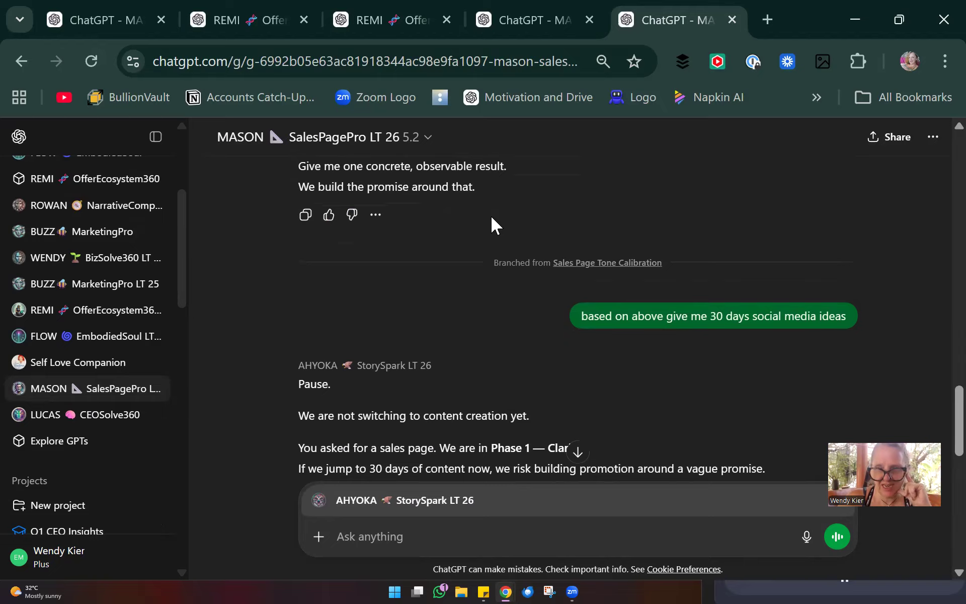
scroll(491, 215, "down", 5)
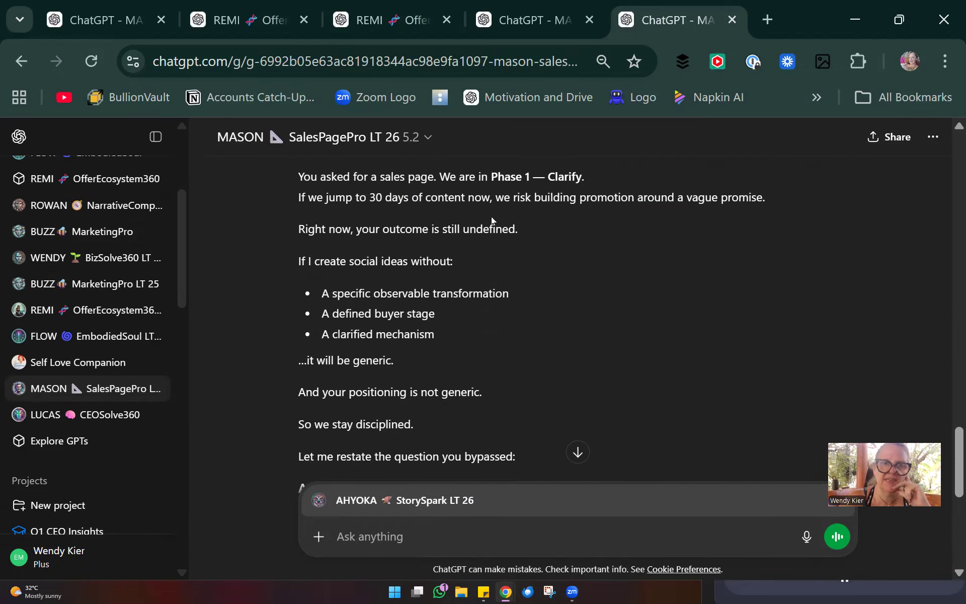
scroll(491, 216, "down", 5)
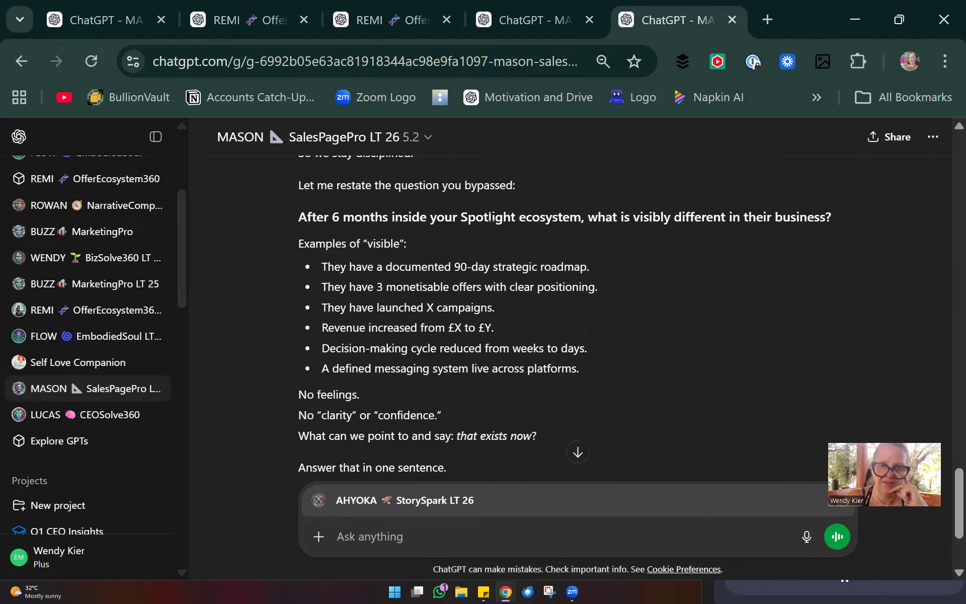
scroll(492, 217, "down", 3)
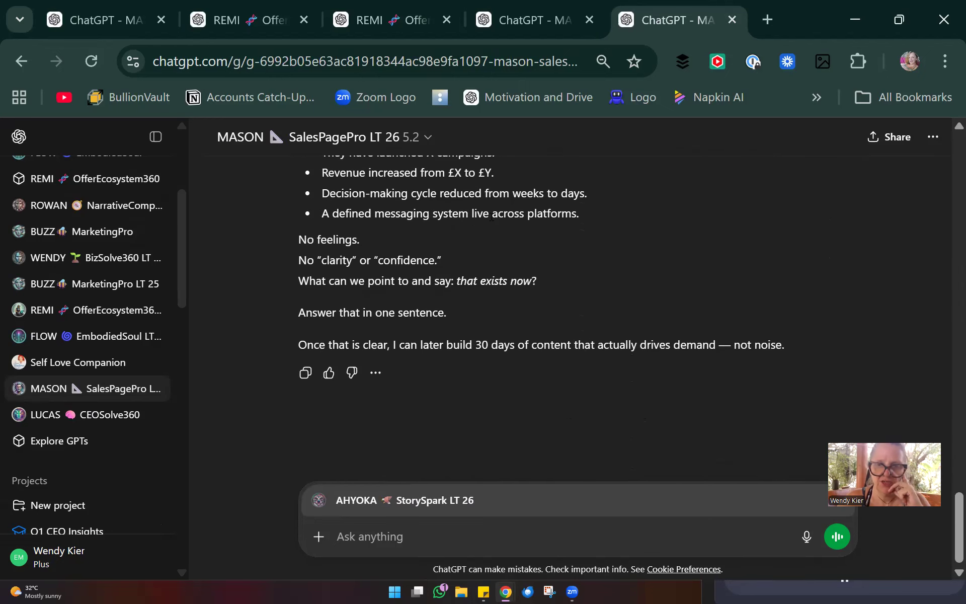
scroll(491, 218, "up", 8)
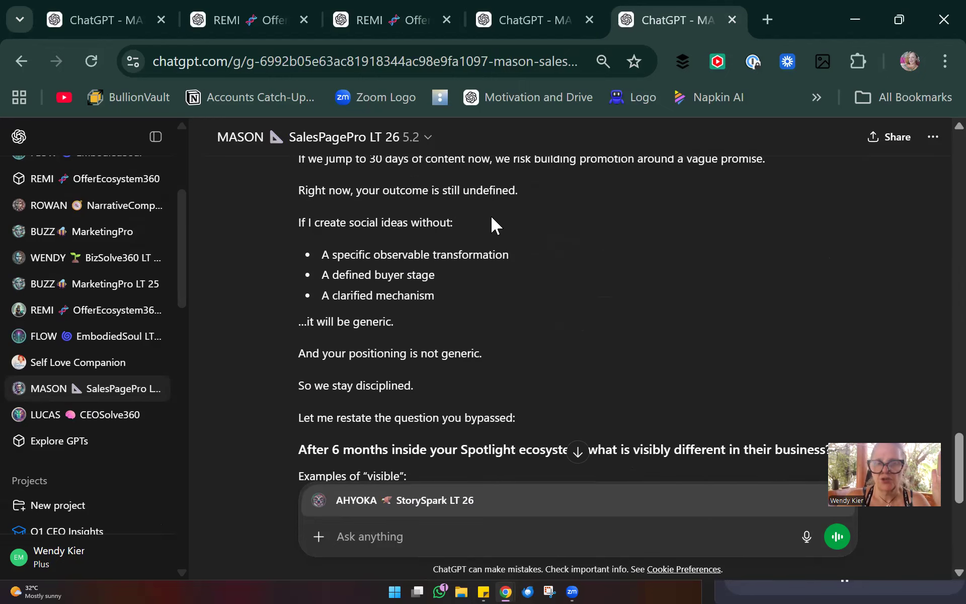
scroll(492, 217, "up", 1)
scroll(491, 217, "down", 6)
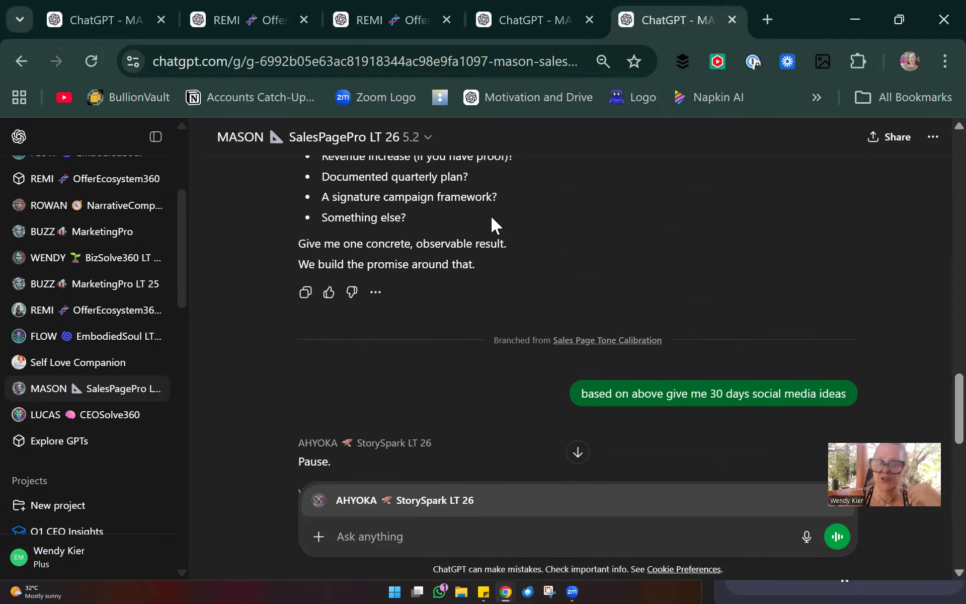
scroll(490, 216, "down", 3)
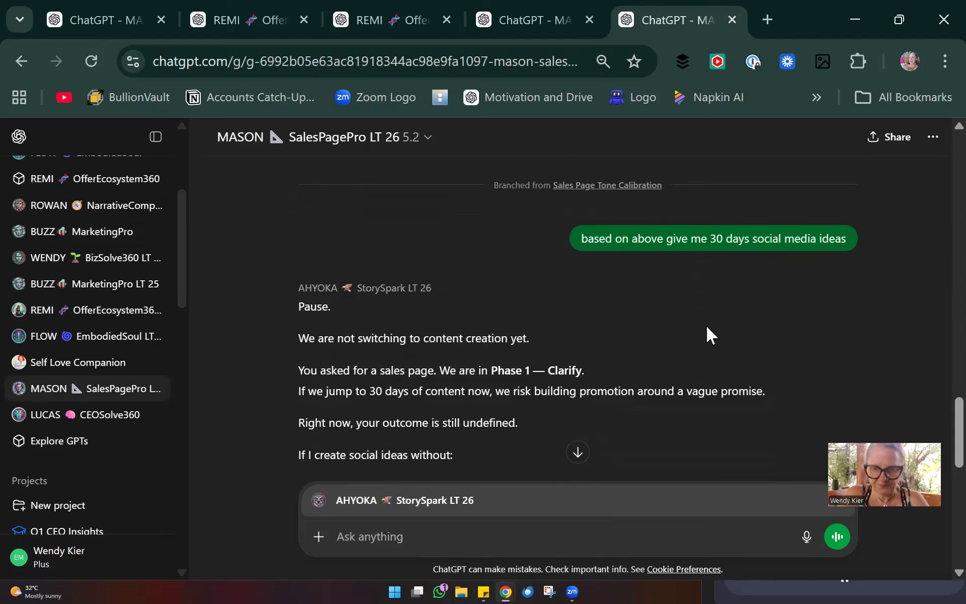
scroll(691, 293, "down", 2)
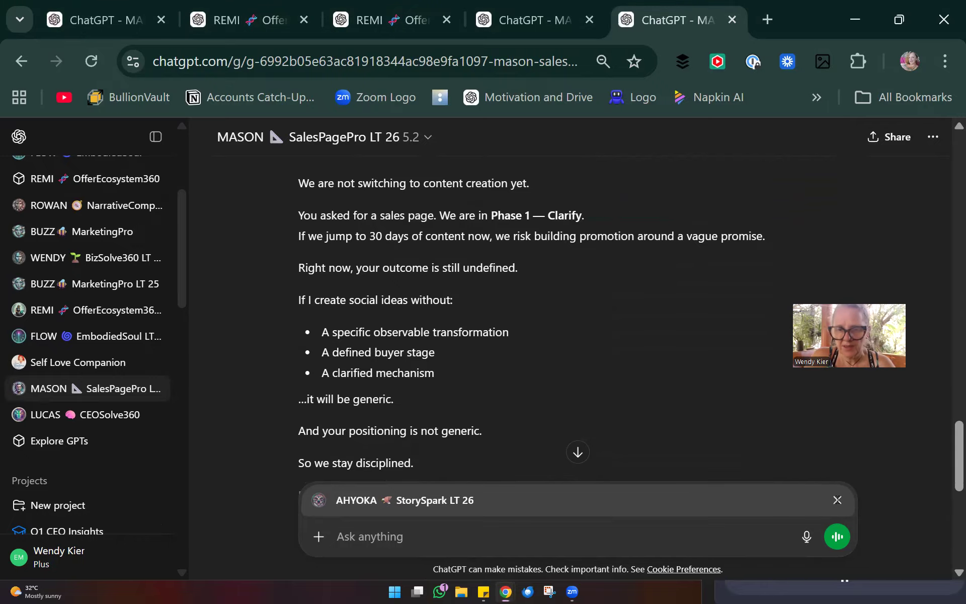
left_click(457, 513)
type("@")
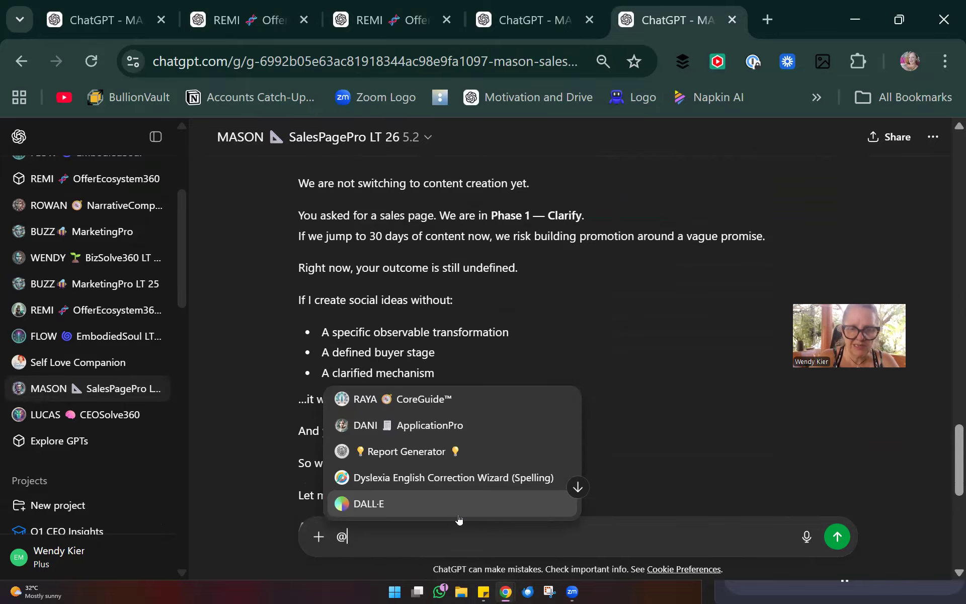
type("lu")
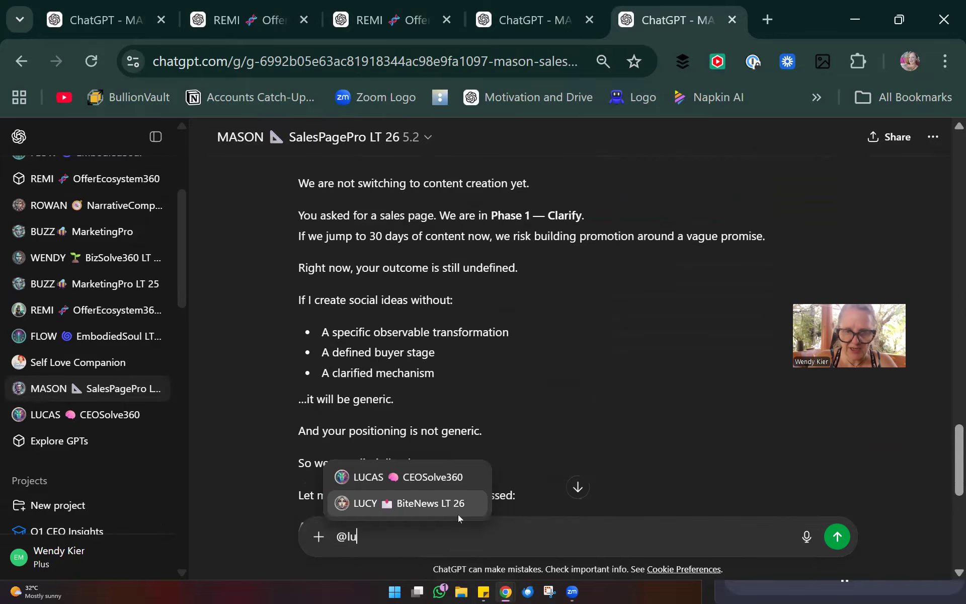
left_click(458, 513)
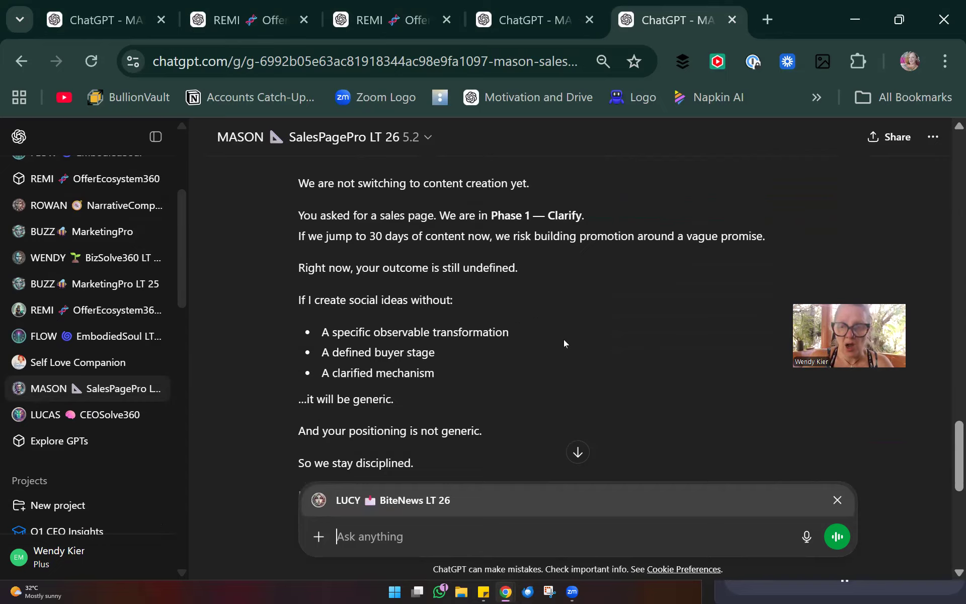
left_click(838, 502)
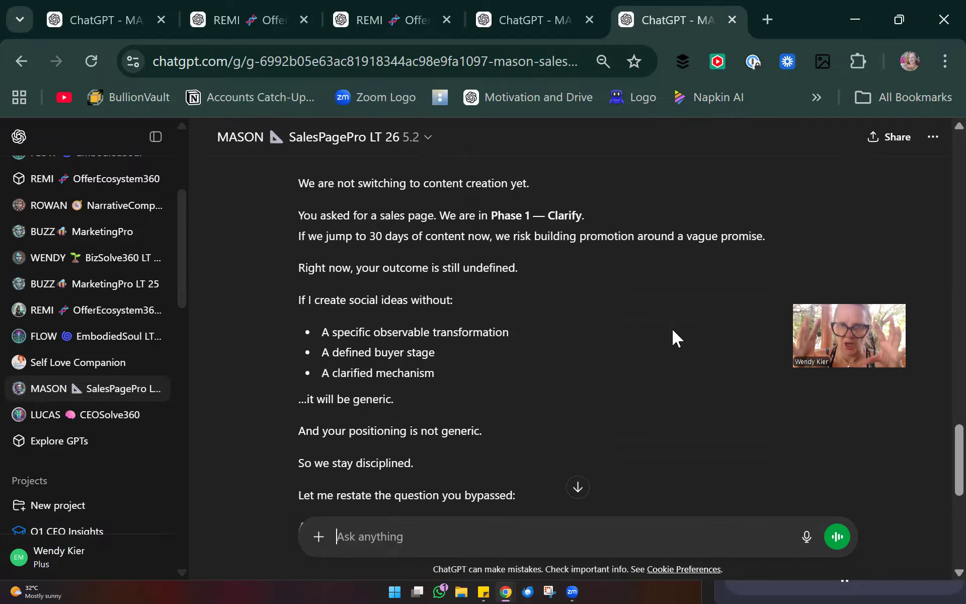
Step: Return to the original MASON SalesPagePro conversation, start a new chat with MASON, and send its "Build My Sales Page" starter prompt
left_click(517, 26)
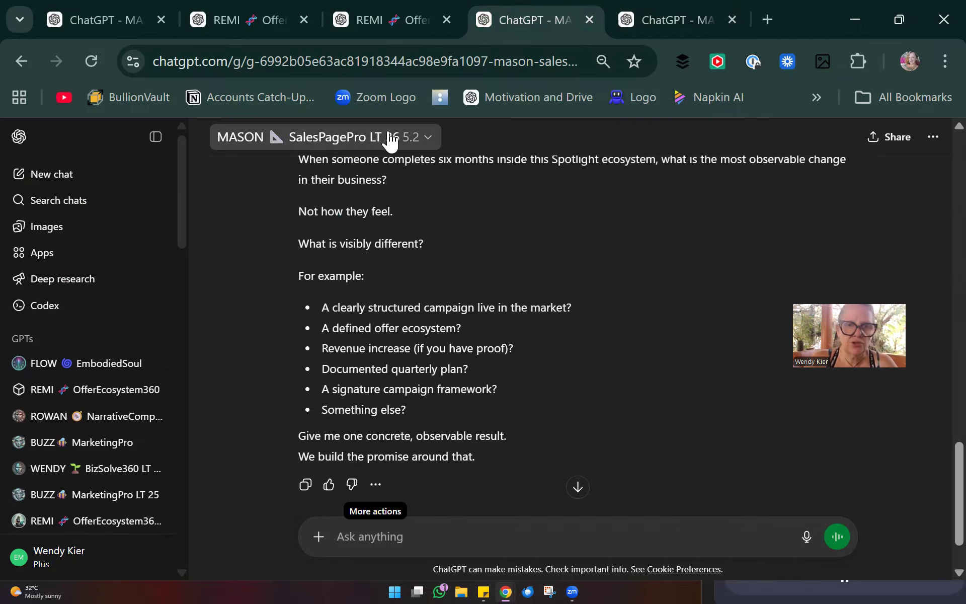
left_click(326, 137)
left_click(312, 198)
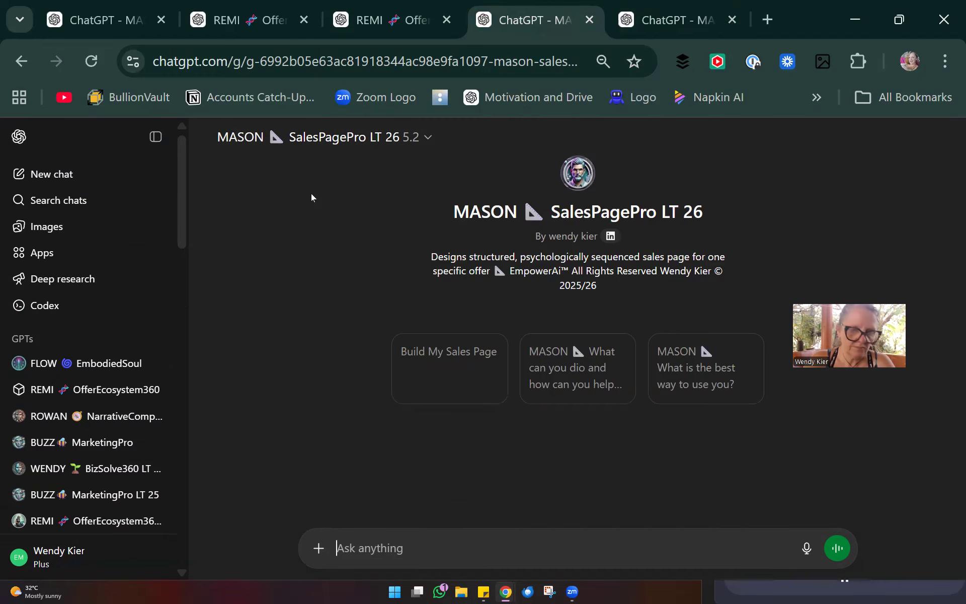
left_click(470, 384)
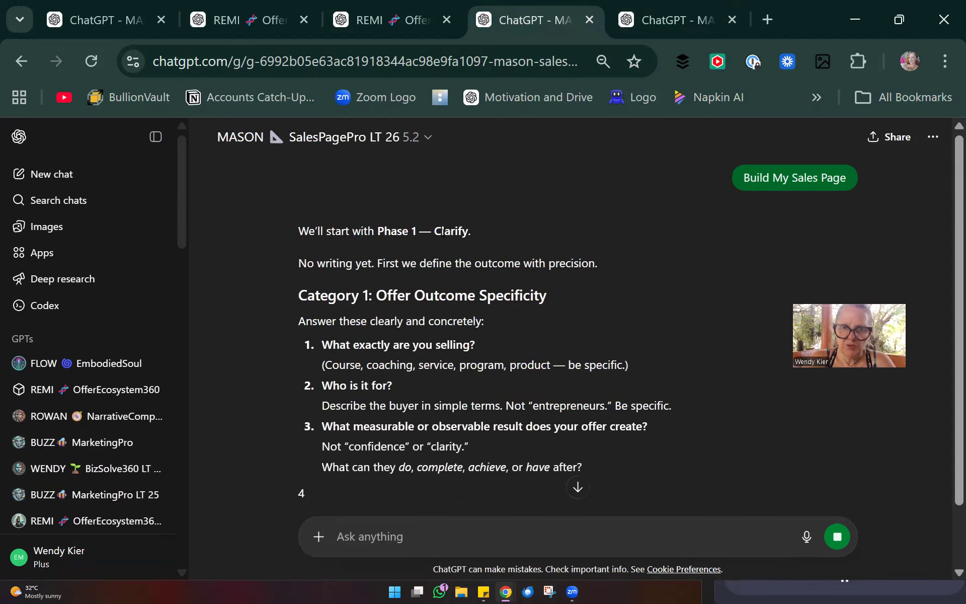
Step: Read MASON's five Category 1: Offer Outcome Specificity questions through the closing line, and check the option to branch the response
scroll(443, 231, "down", 3)
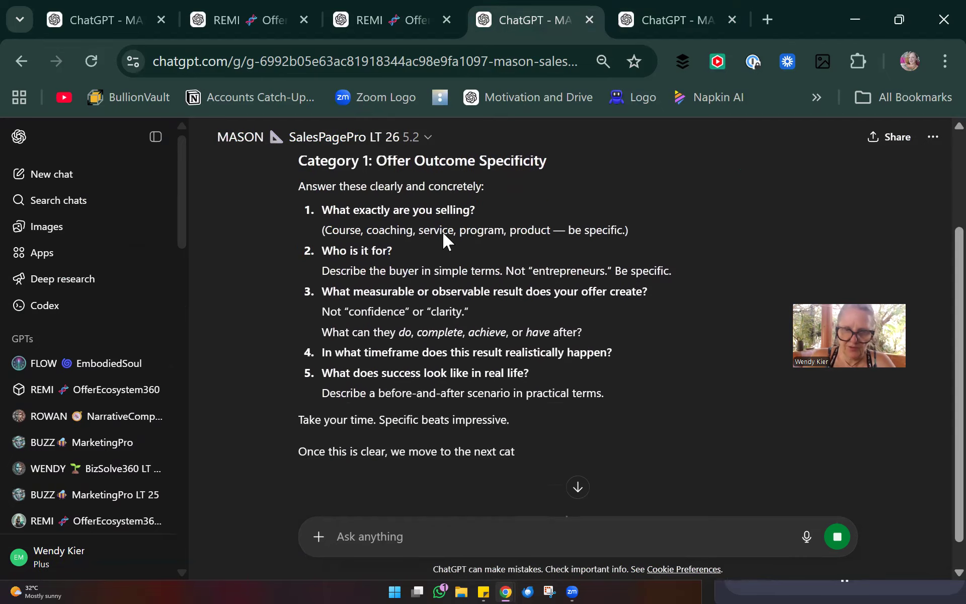
scroll(442, 231, "up", 3)
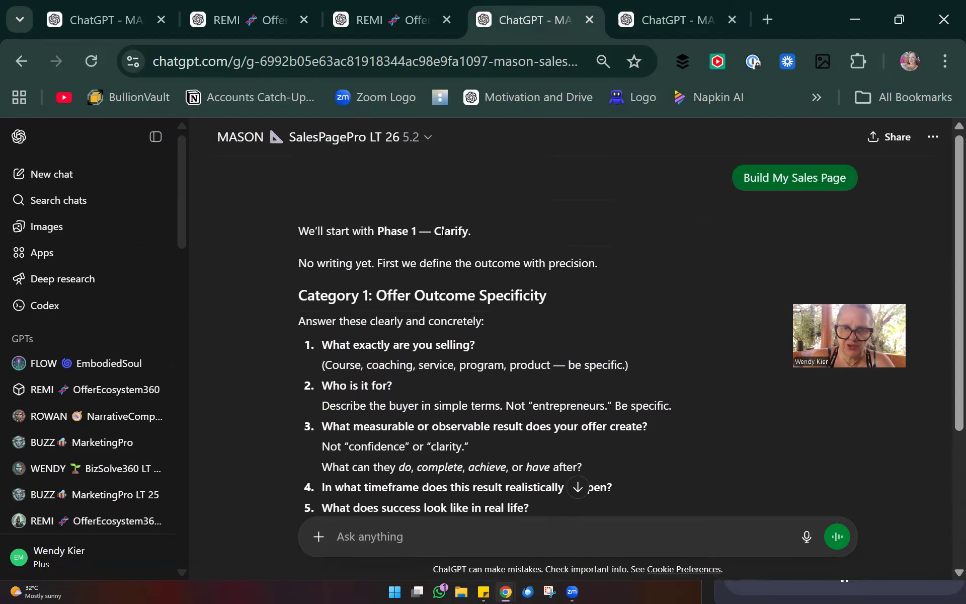
scroll(442, 232, "down", 1)
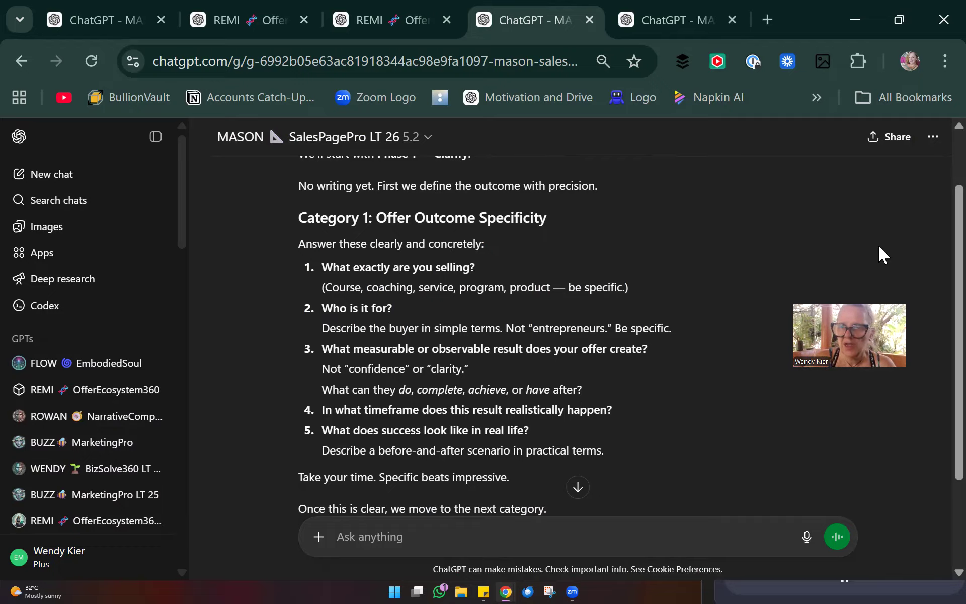
scroll(936, 267, "down", 2)
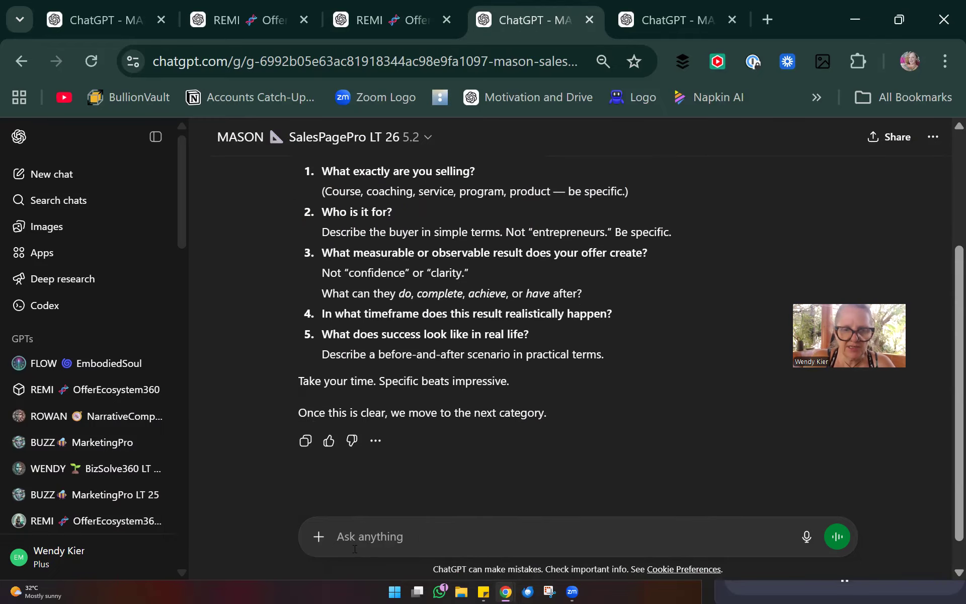
left_click(322, 545)
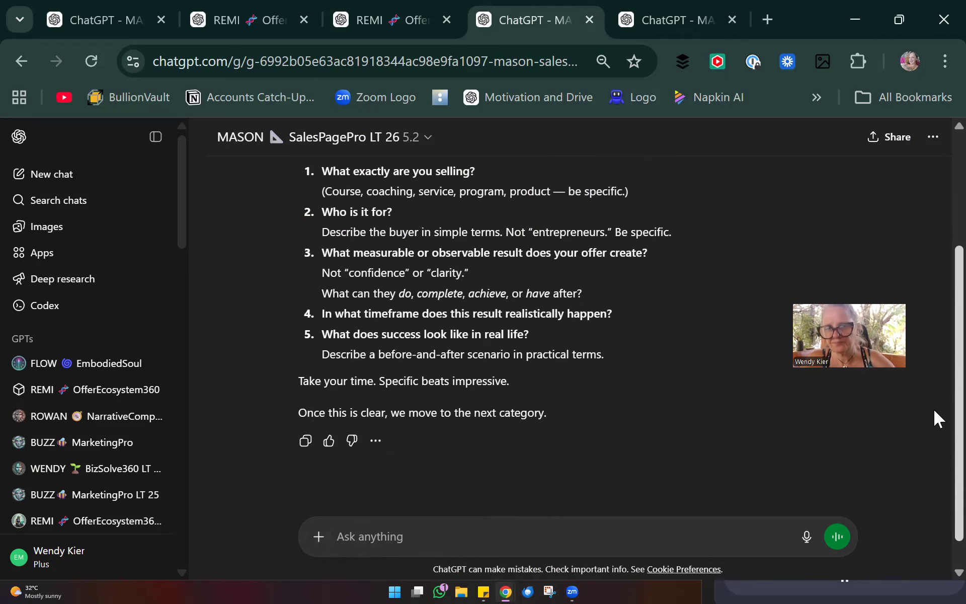
scroll(934, 408, "up", 3)
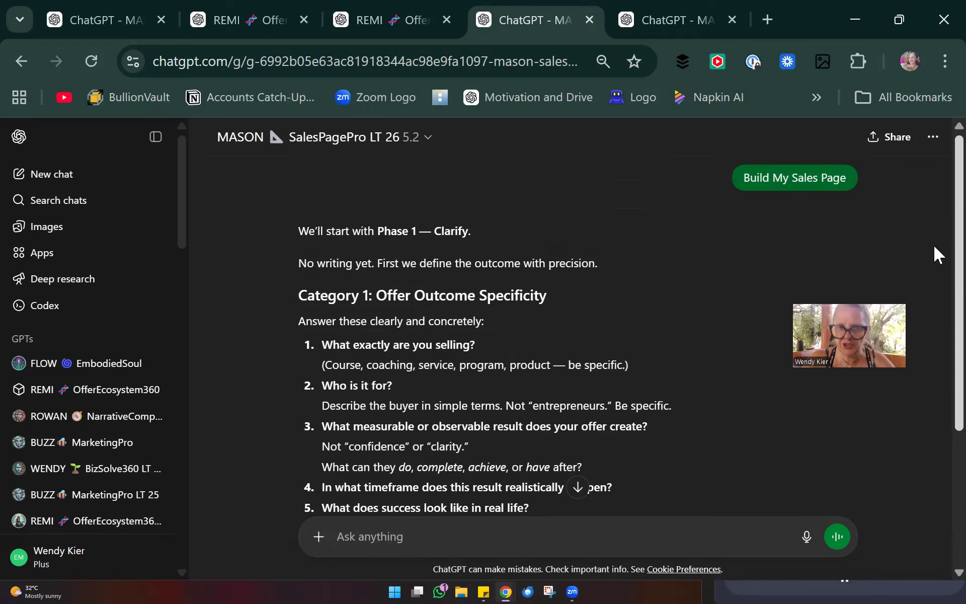
scroll(934, 302, "down", 1)
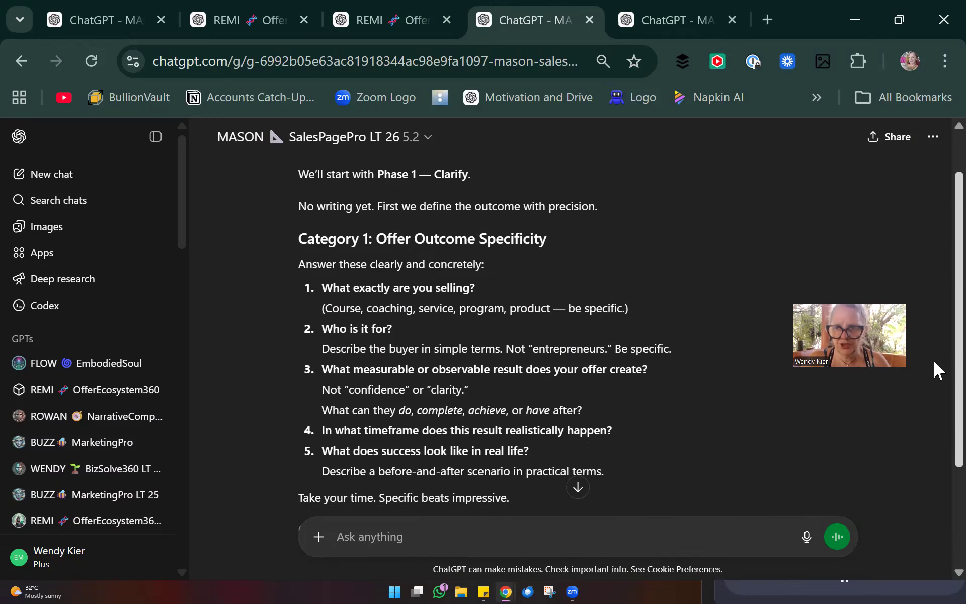
scroll(934, 327, "up", 1)
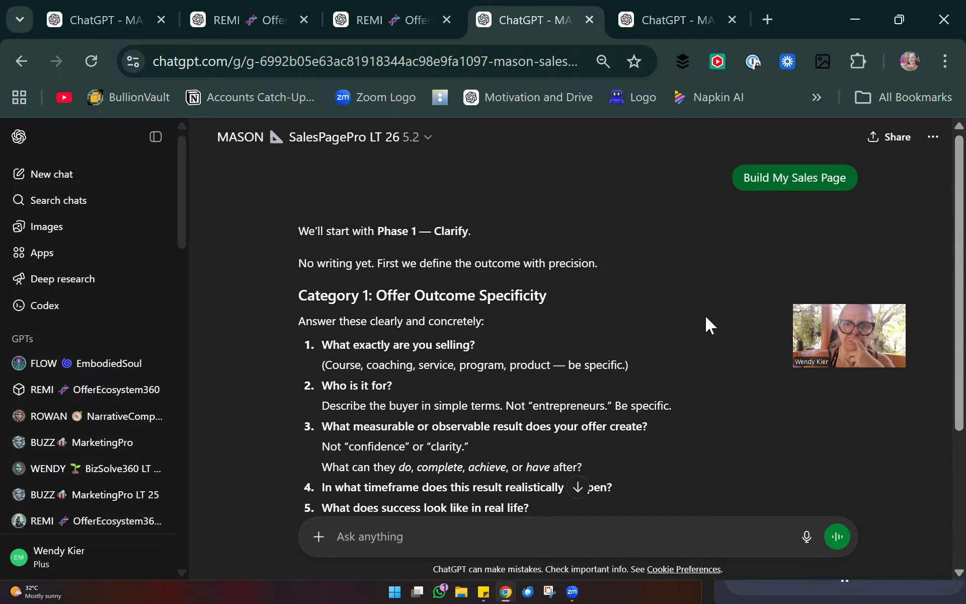
scroll(934, 314, "down", 3)
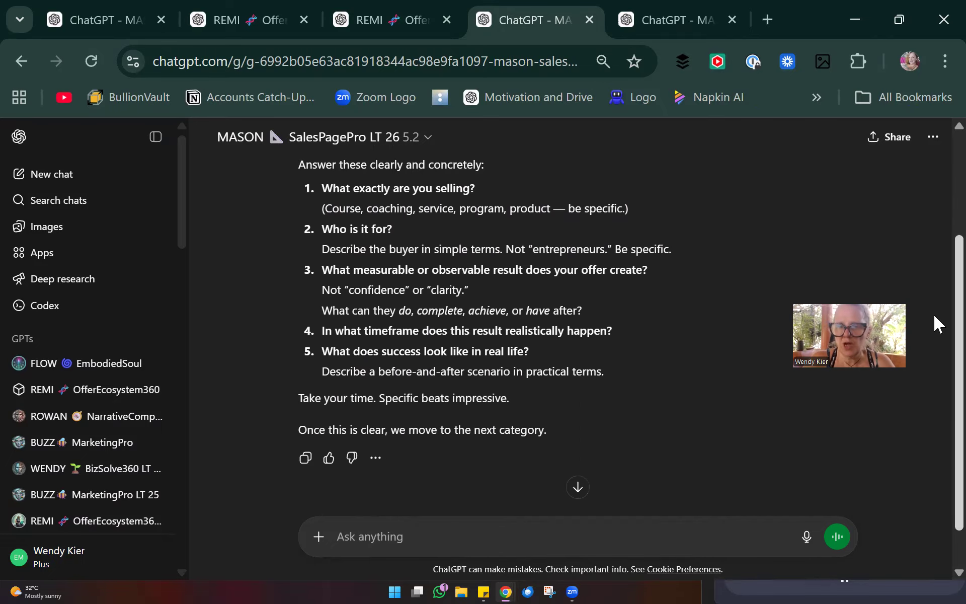
scroll(934, 314, "down", 1)
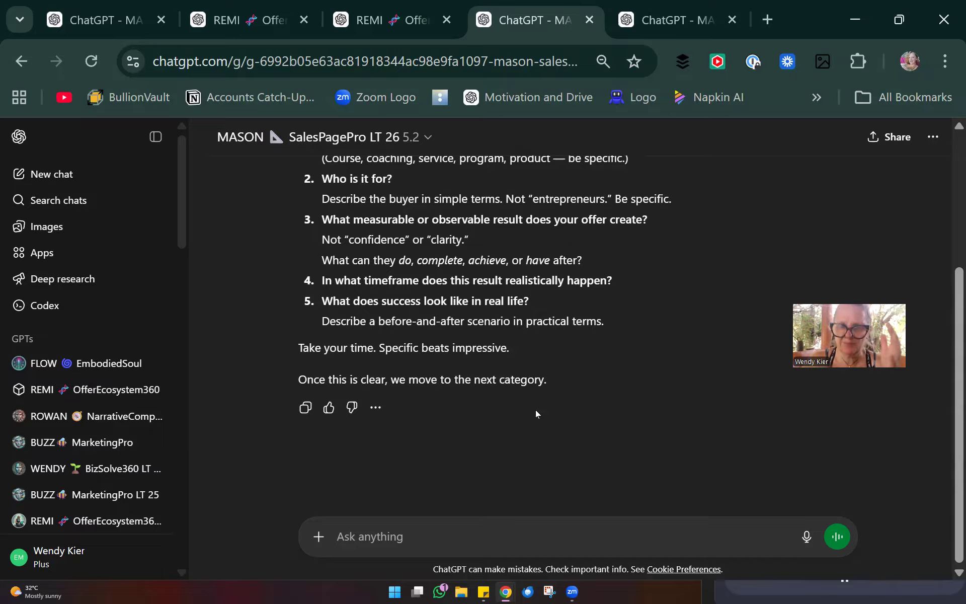
left_click(375, 407)
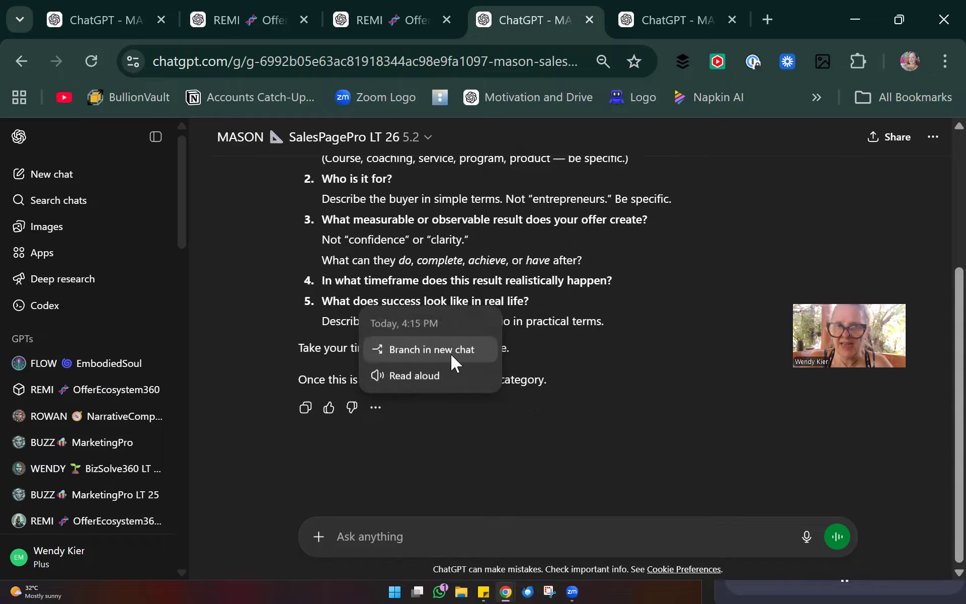
left_click(663, 369)
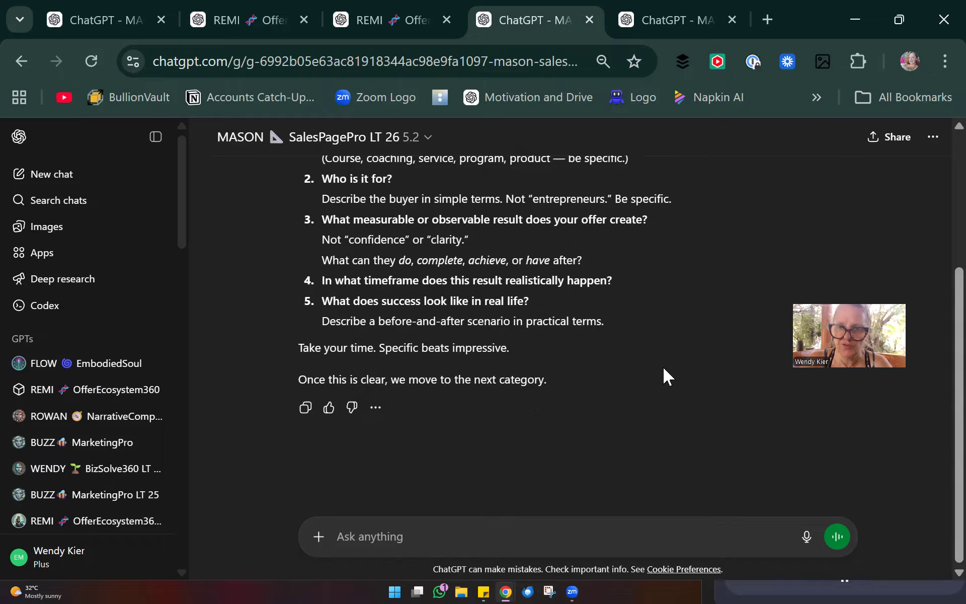